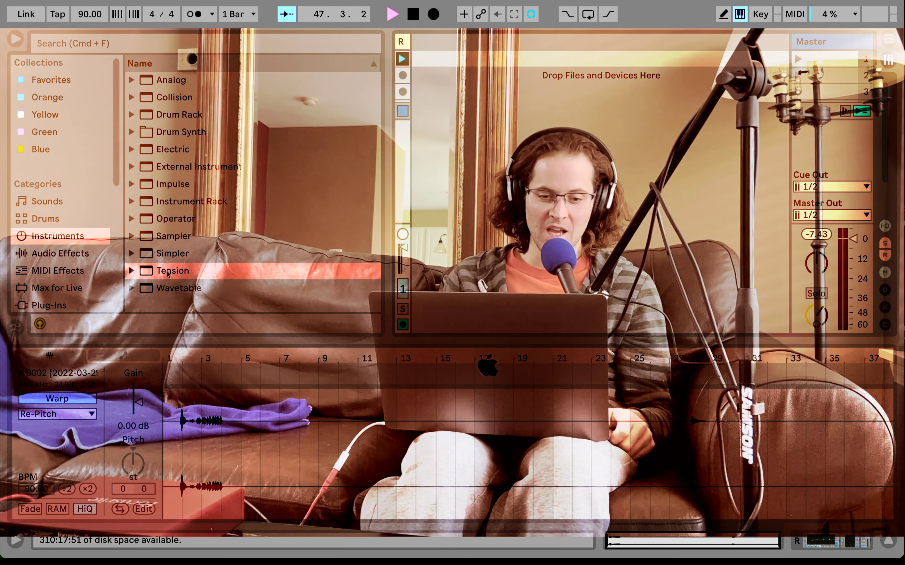
# Load the Tension instrument onto a new MIDI track
pyautogui.moveTo(168, 274); pyautogui.dragTo(460, 110)
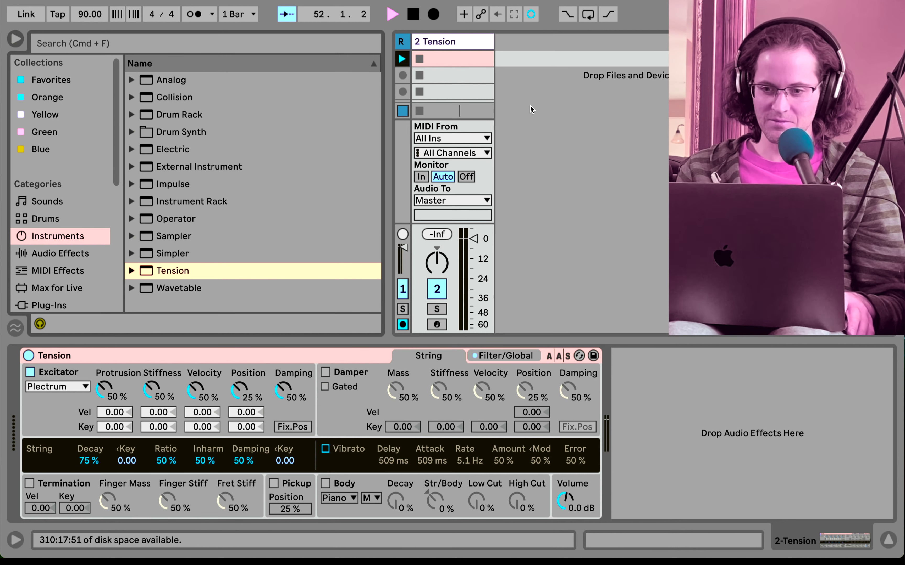
pyautogui.rightClick(531, 80)
pyautogui.click(546, 108)
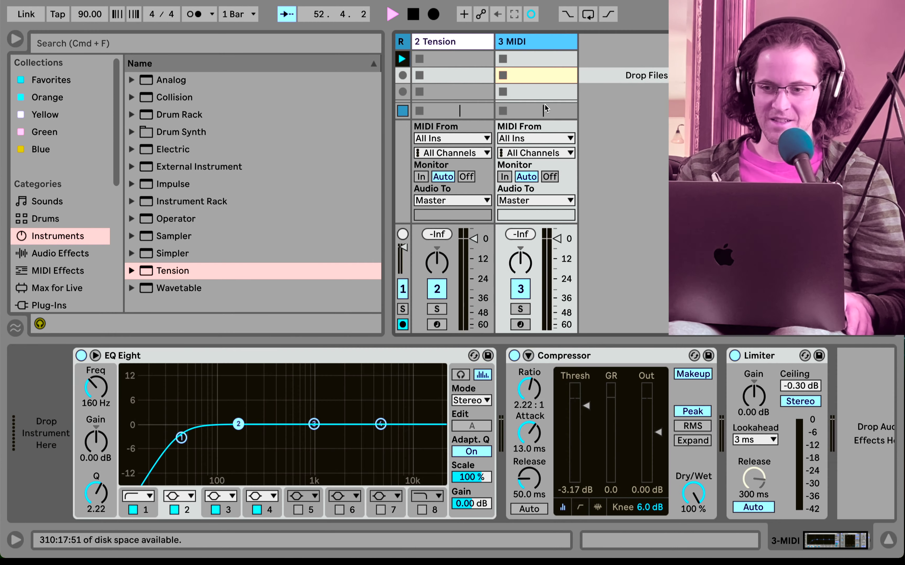
pyautogui.moveTo(185, 270); pyautogui.dragTo(533, 70)
pyautogui.press('Delete')
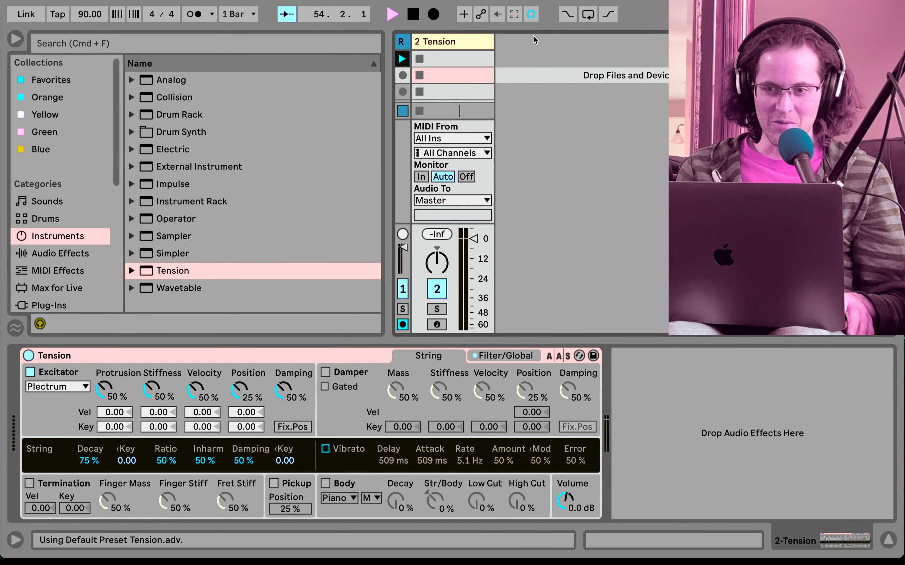
# Arm the Tension track for recording and add a Limiter from the Dynamics effects after the instrument
pyautogui.click(437, 325)
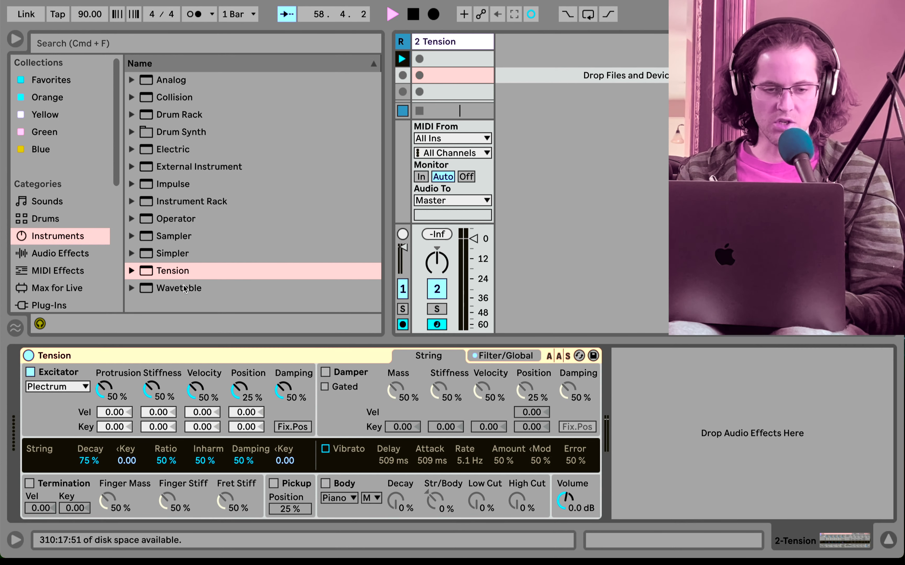
pyautogui.click(60, 253)
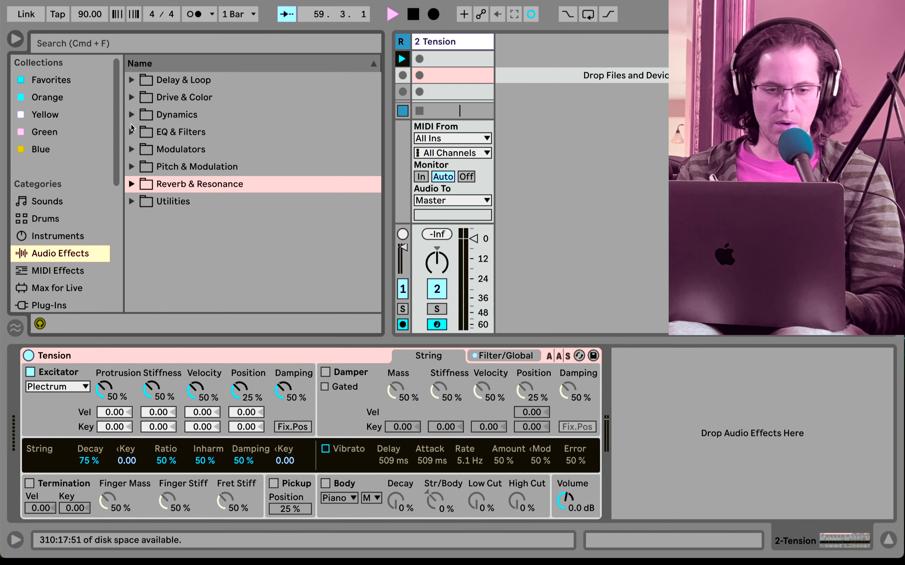
pyautogui.click(131, 116)
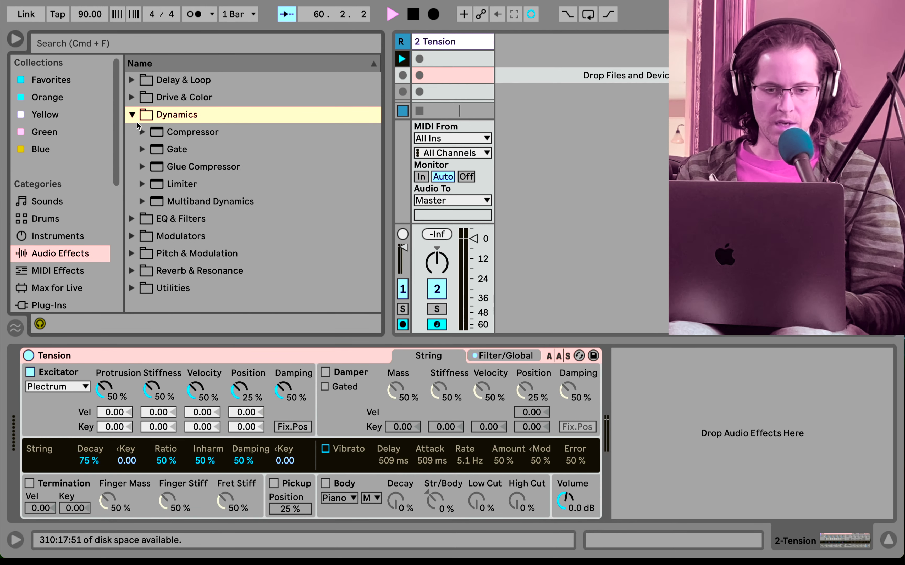
pyautogui.moveTo(163, 185); pyautogui.dragTo(612, 391)
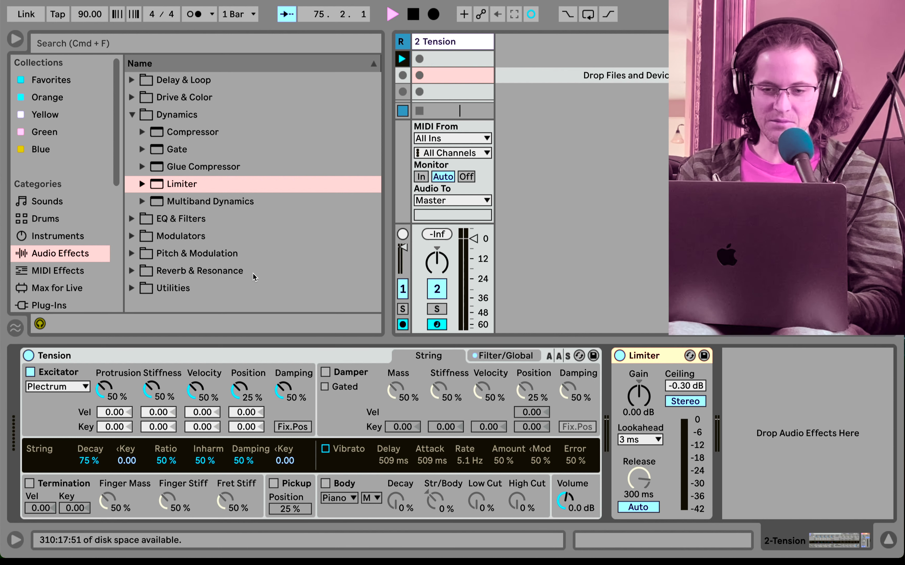
# Lower Tension's output volume to -6.4 dB
pyautogui.click(270, 360)
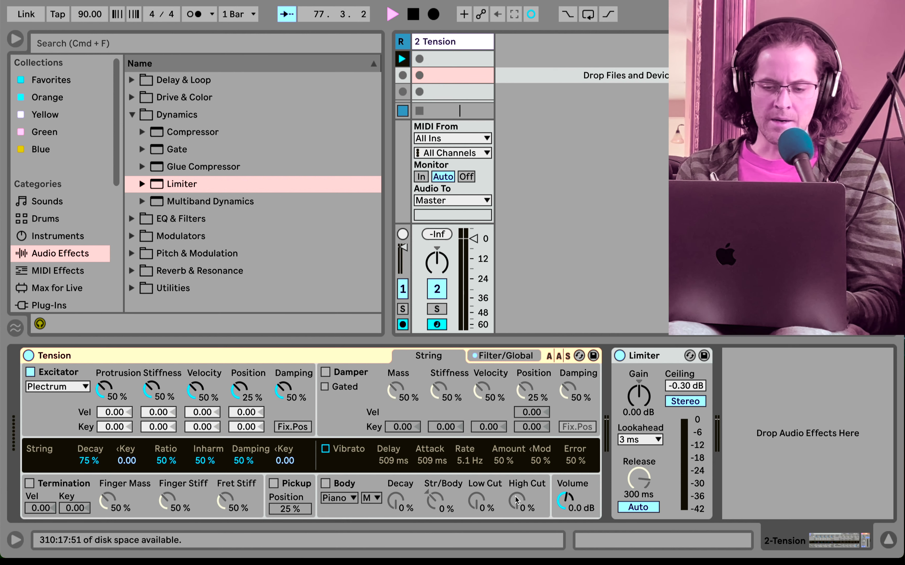
pyautogui.click(567, 500)
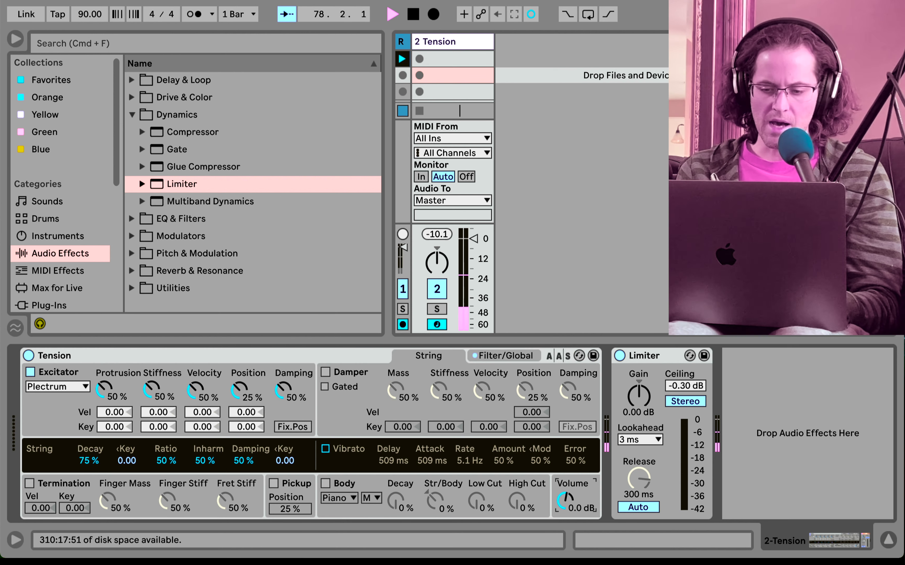
pyautogui.moveTo(566, 499)
pyautogui.mouseDown()
pyautogui.moveTo(566, 514)
pyautogui.moveTo(566, 507)
pyautogui.mouseUp()
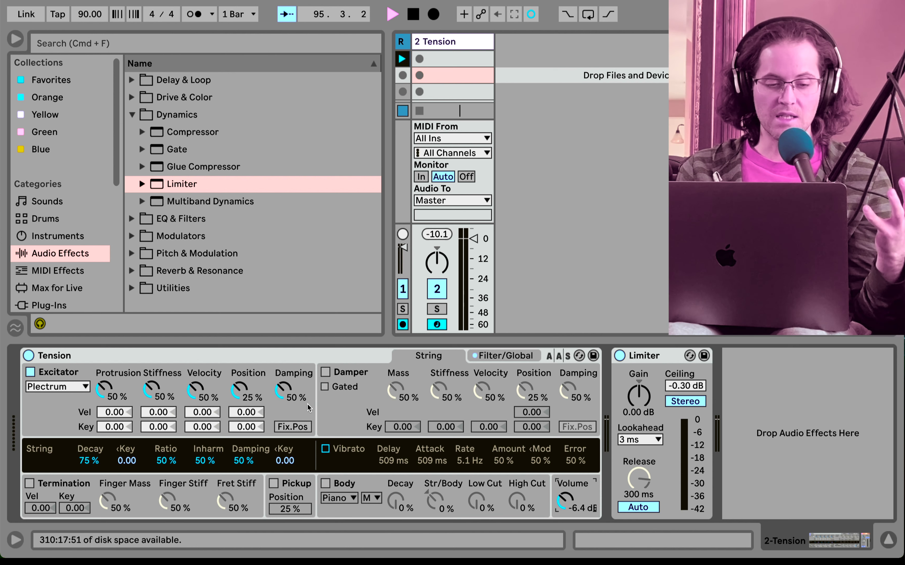
pyautogui.click(60, 389)
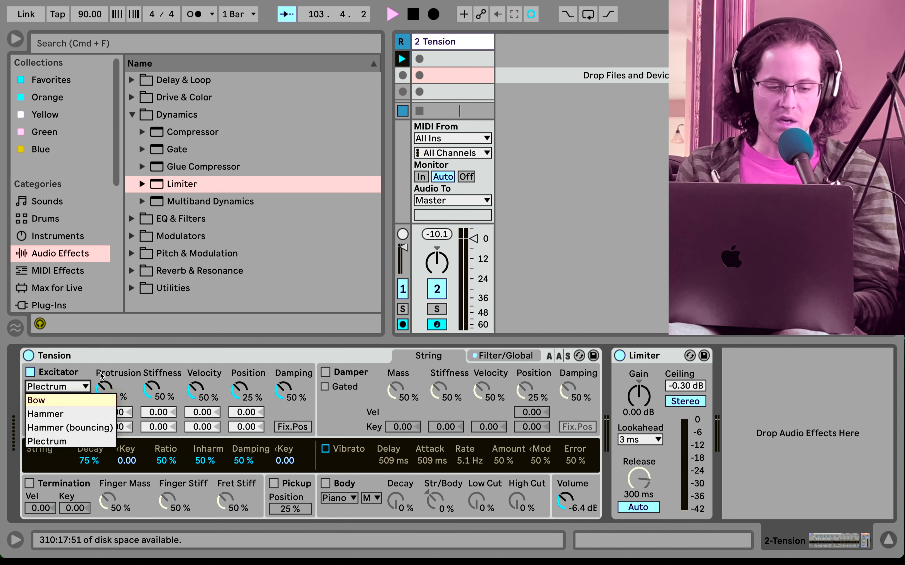
pyautogui.click(148, 353)
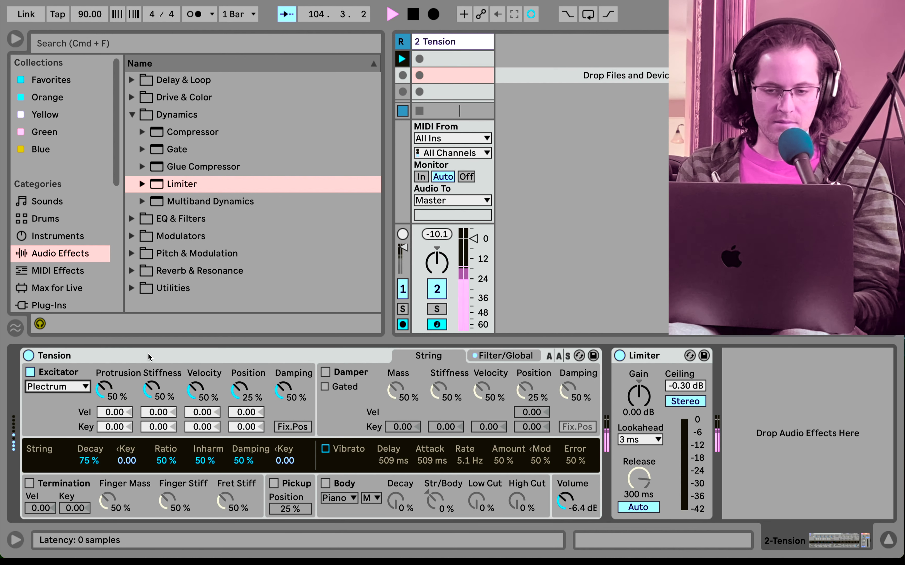
# Add a Reverb from the Reverb & Resonance effects between Tension and the Limiter
pyautogui.click(66, 259)
pyautogui.click(132, 271)
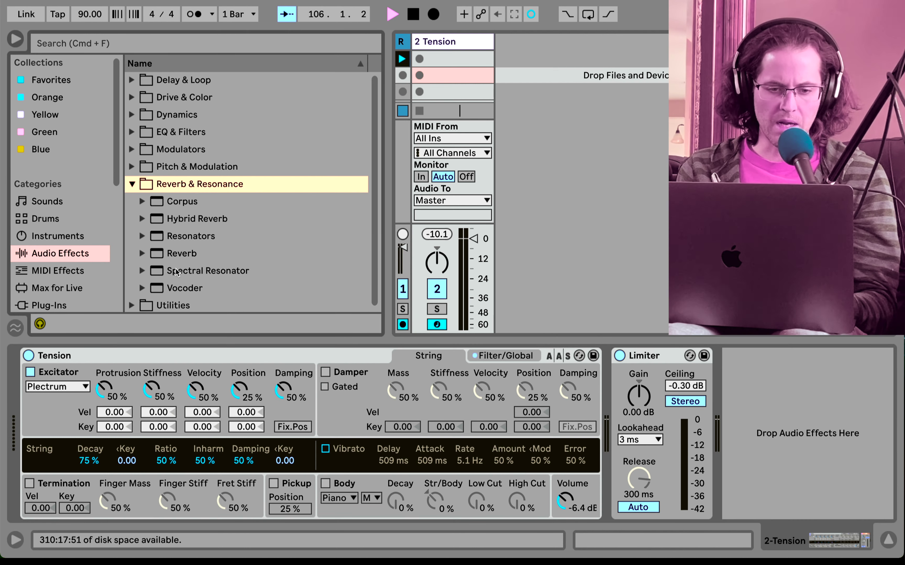
pyautogui.moveTo(191, 260); pyautogui.dragTo(569, 373)
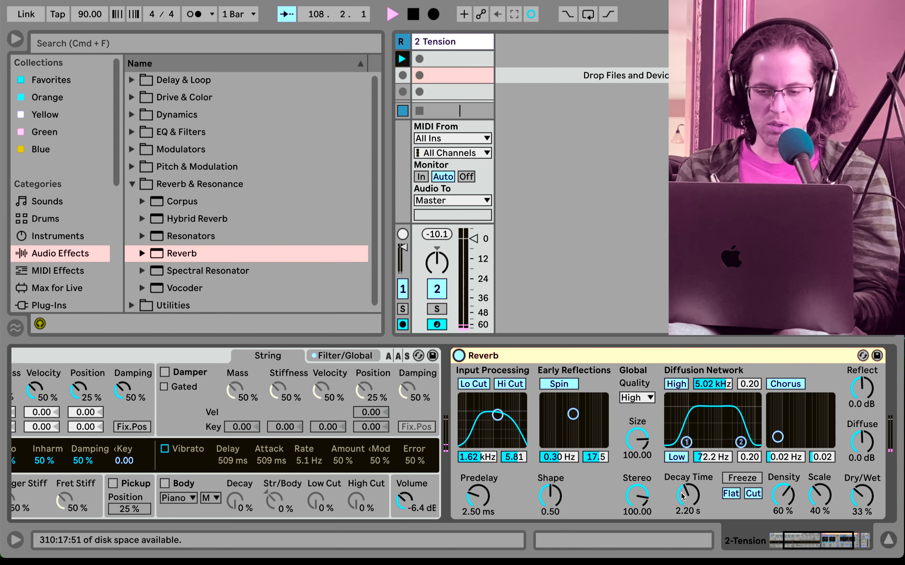
# Set the Reverb's decay time to 1.28 s and its Dry/Wet mix to 36%
pyautogui.moveTo(687, 494)
pyautogui.mouseDown()
pyautogui.moveTo(687, 513)
pyautogui.moveTo(687, 504)
pyautogui.mouseUp()
pyautogui.click(861, 496)
pyautogui.moveTo(861, 496); pyautogui.dragTo(861, 473)
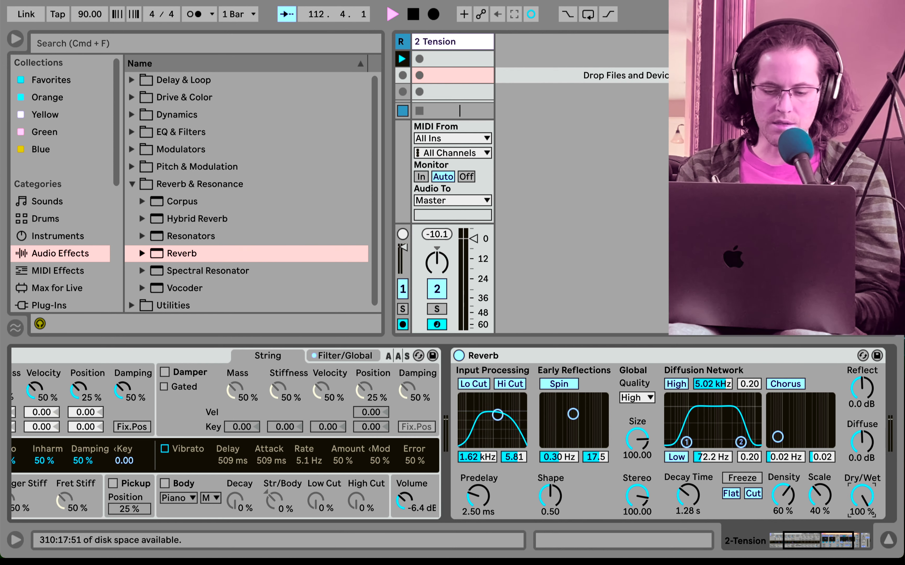
pyautogui.moveTo(861, 496); pyautogui.dragTo(862, 520)
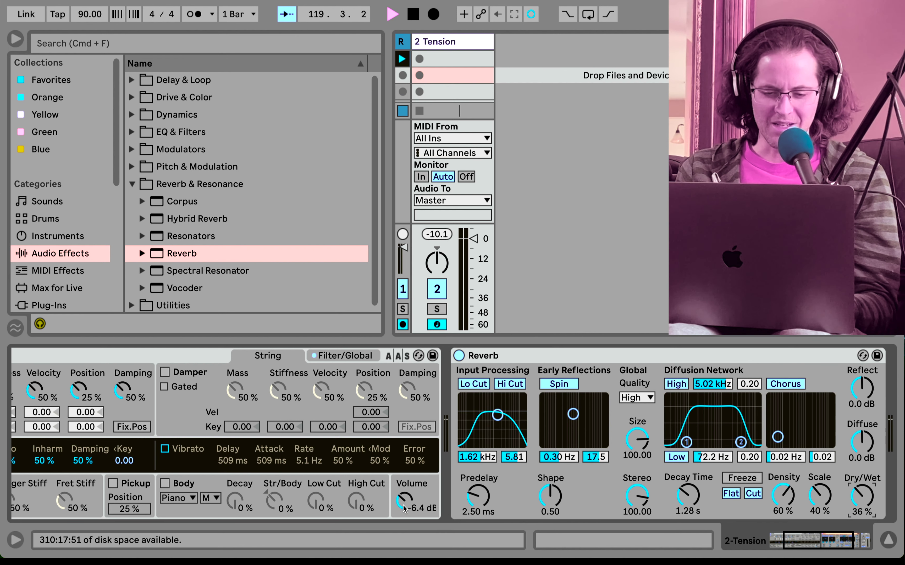
# Lower Tension's output volume to -7.3 dB and fold the Reverb device
pyautogui.moveTo(404, 509); pyautogui.dragTo(404, 516)
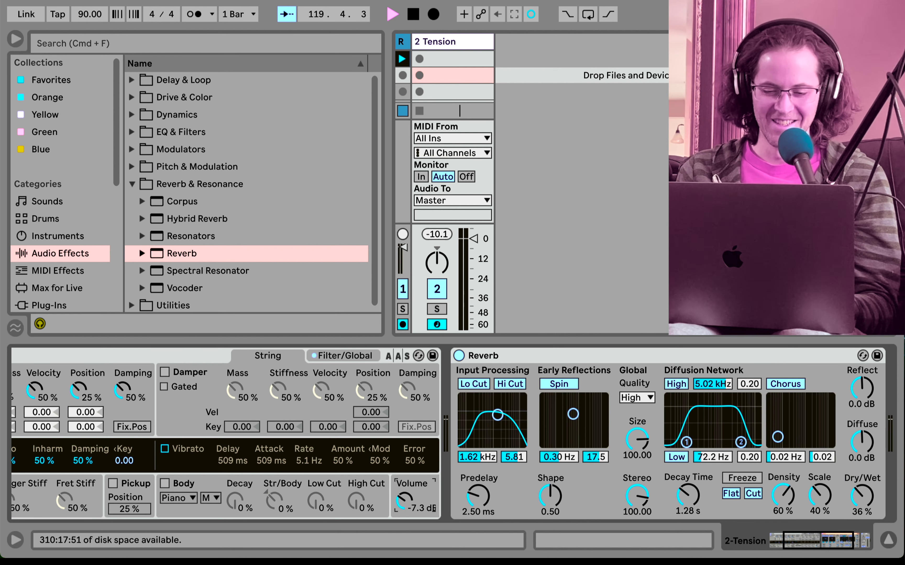
pyautogui.click(500, 356)
pyautogui.doubleClick(499, 356)
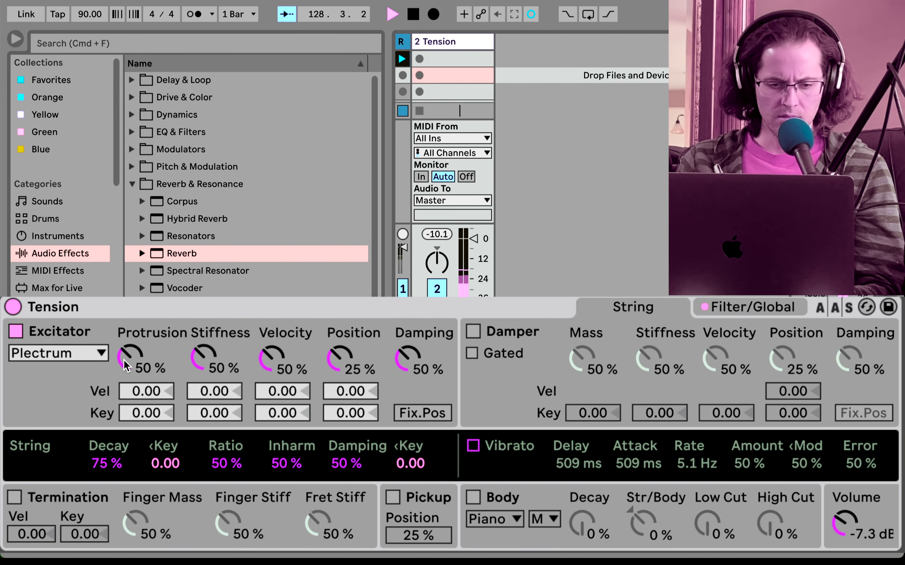
# Change Tension's Excitator type to Hammer
pyautogui.click(92, 356)
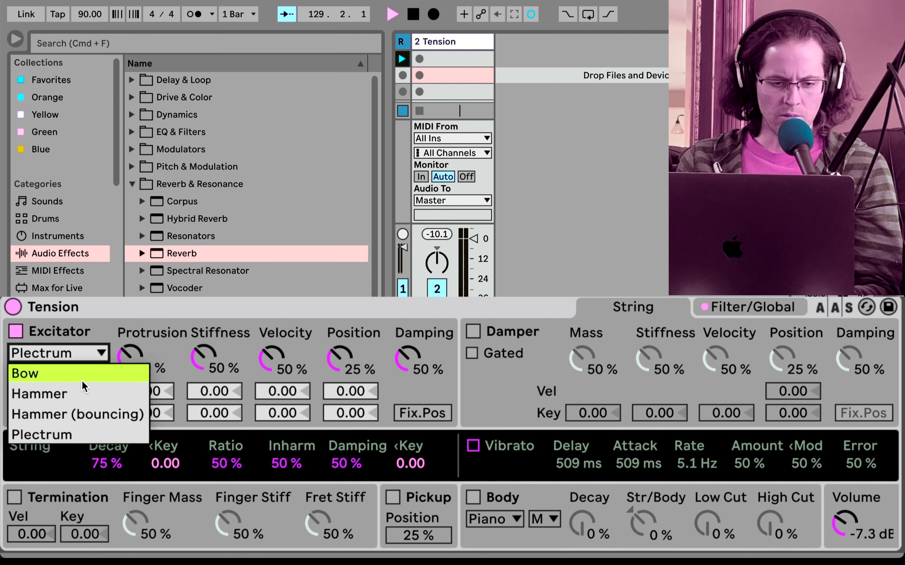
pyautogui.click(80, 394)
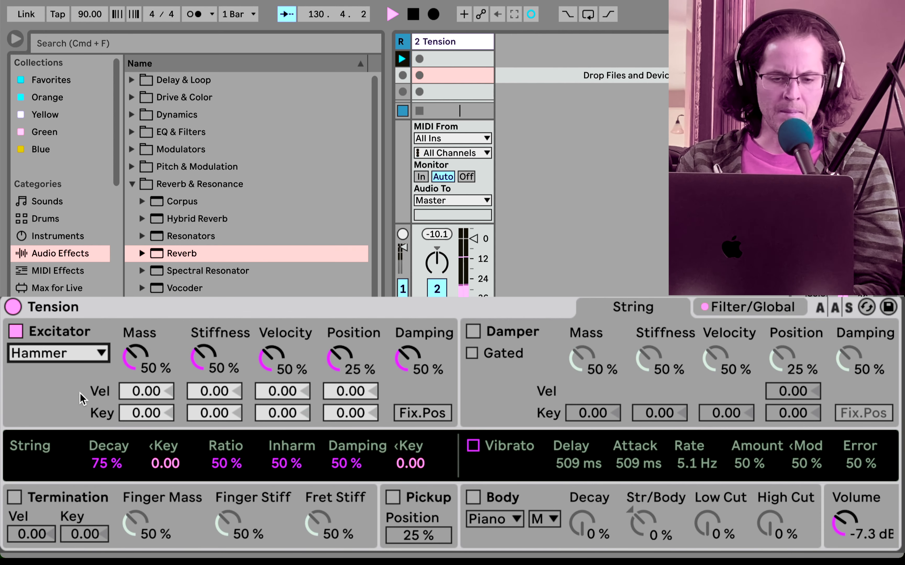
pyautogui.click(66, 358)
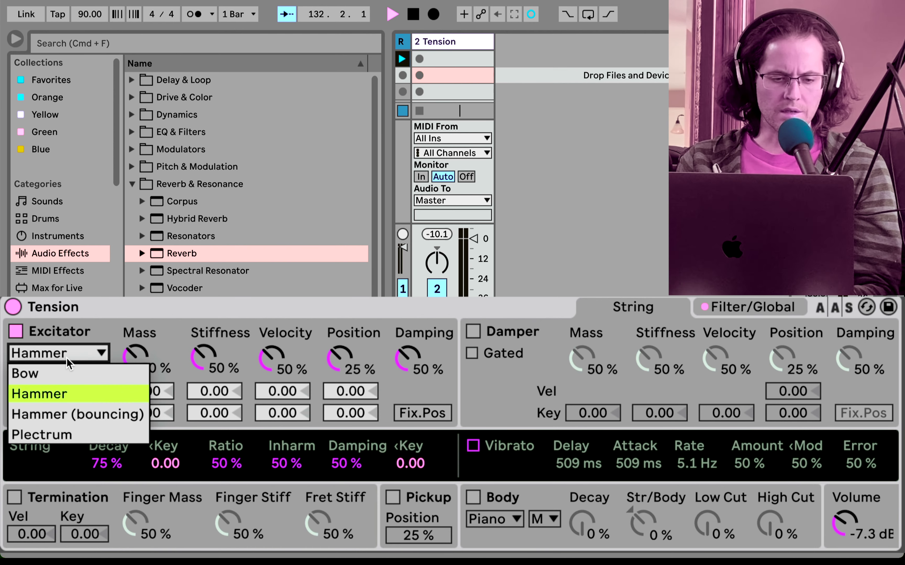
pyautogui.click(81, 307)
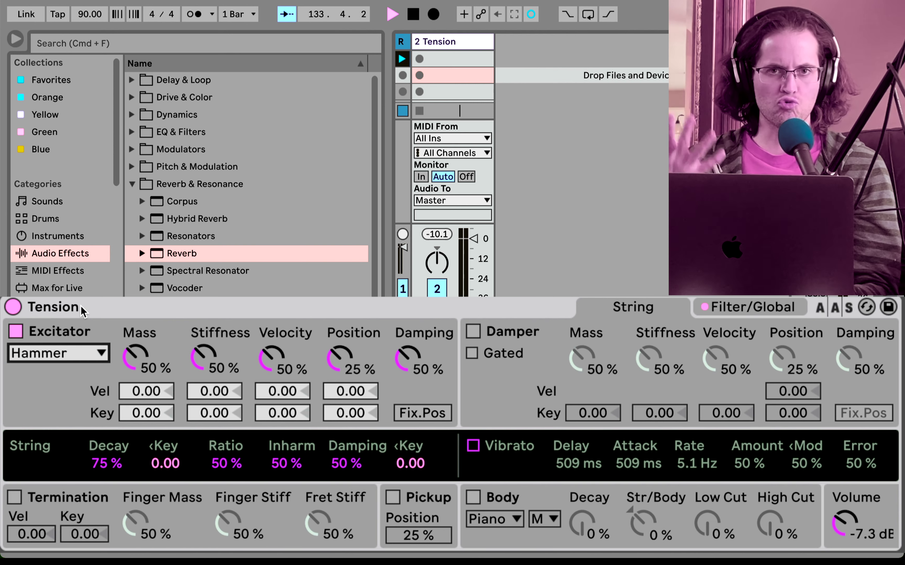
# Switch the Excitator type to Plectrum and back to Hammer to compare the two sounds
pyautogui.click(68, 344)
pyautogui.click(48, 427)
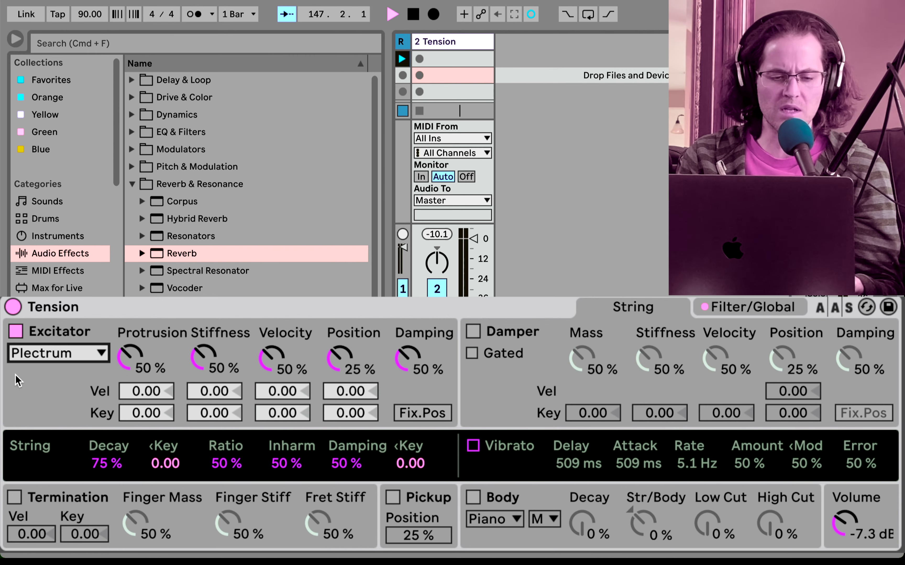
pyautogui.click(42, 357)
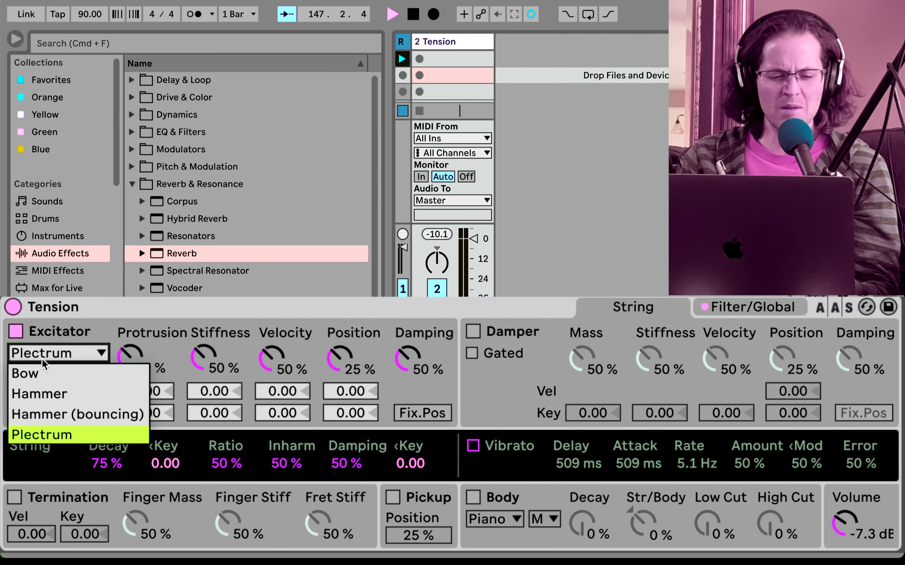
pyautogui.click(44, 394)
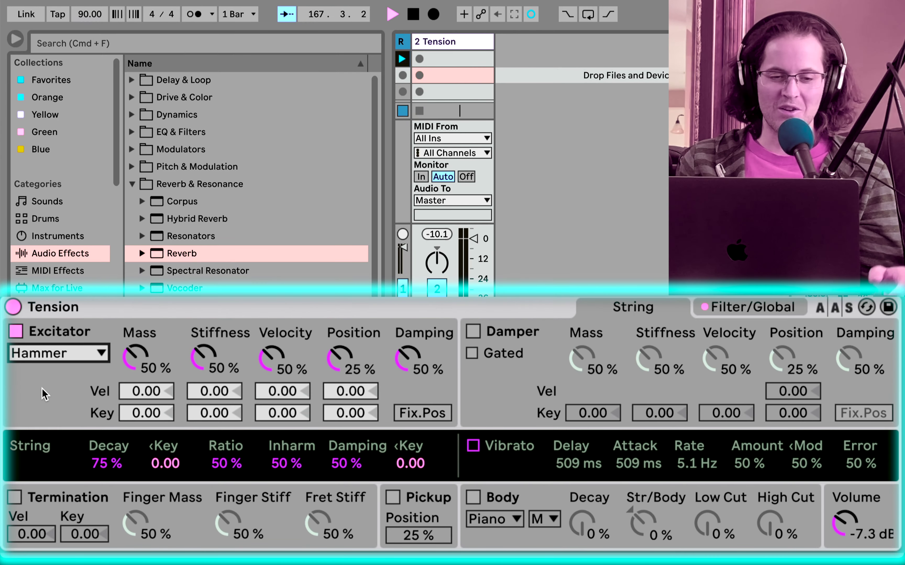
# Collapse the Reverb & Resonance folder and show the Instruments category in the browser
pyautogui.click(132, 184)
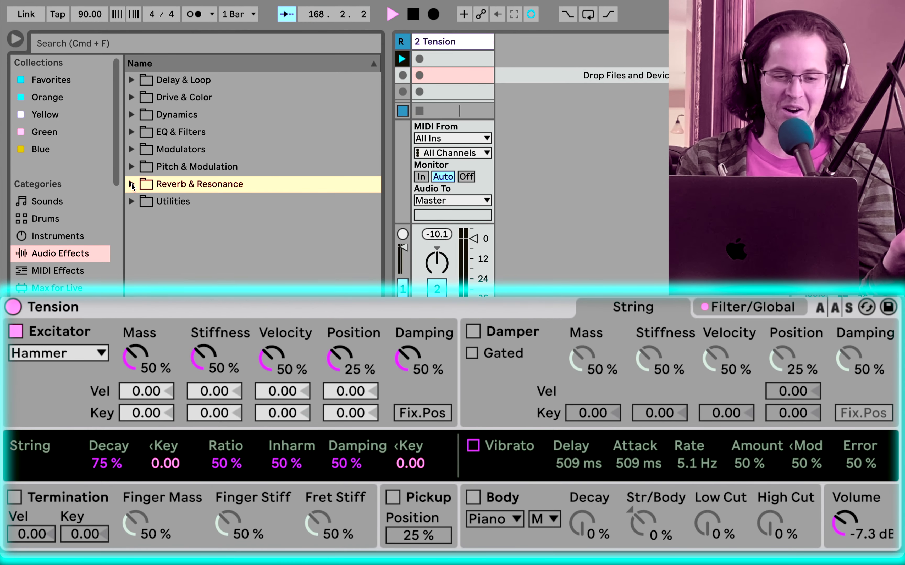
pyautogui.click(90, 235)
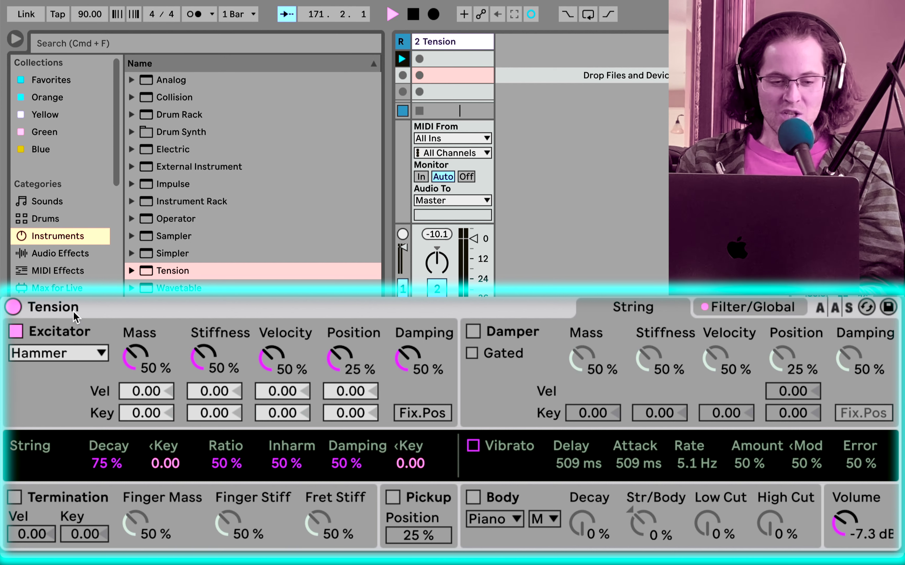
# Try the Plectrum and the Hammer (bouncing) types for Tension's Excitator
pyautogui.click(49, 353)
pyautogui.click(49, 434)
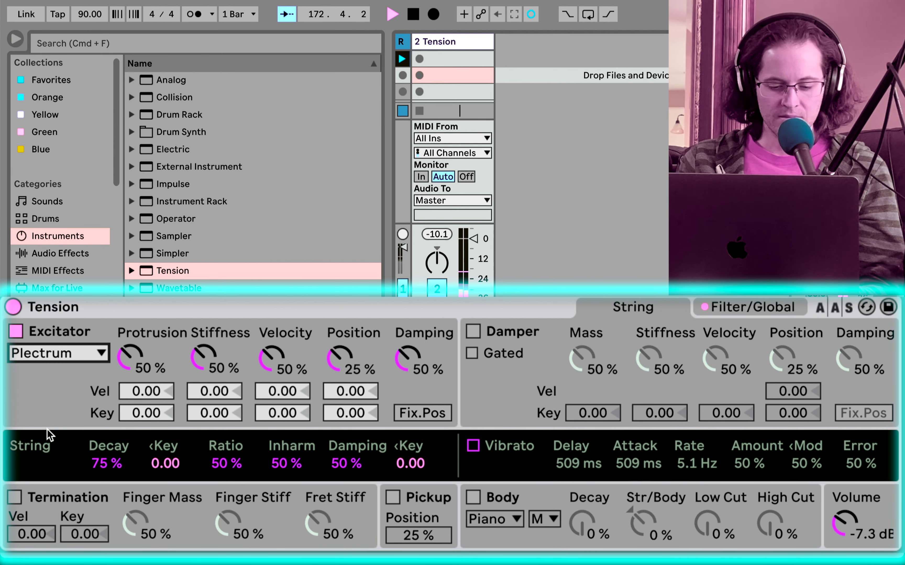
pyautogui.click(70, 357)
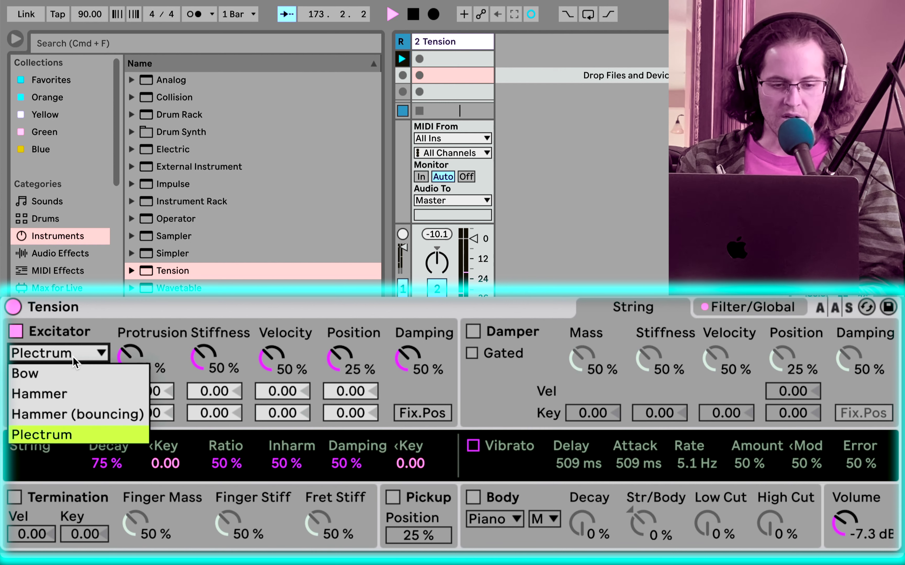
pyautogui.click(66, 414)
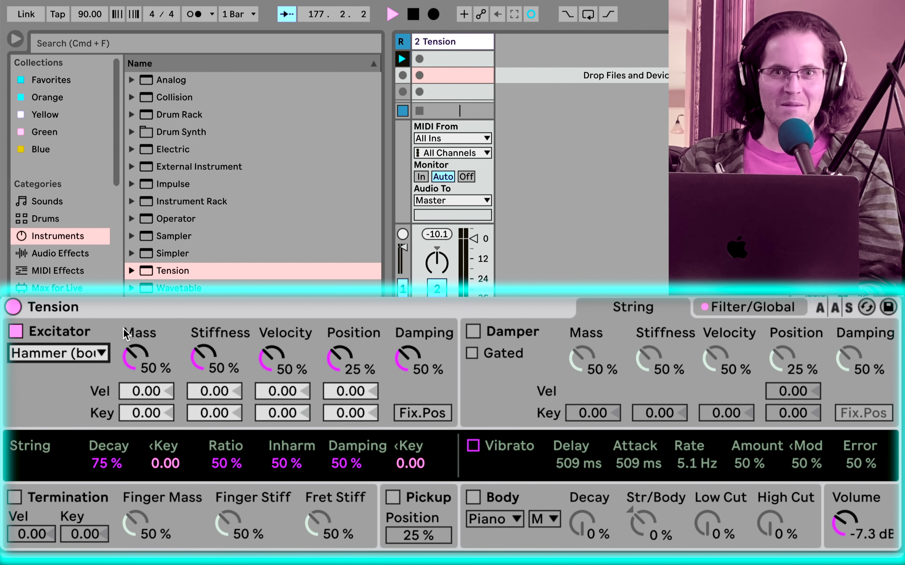
# Set the Excitator type to Bow and lower Tension's output volume to -26 dB
pyautogui.click(77, 352)
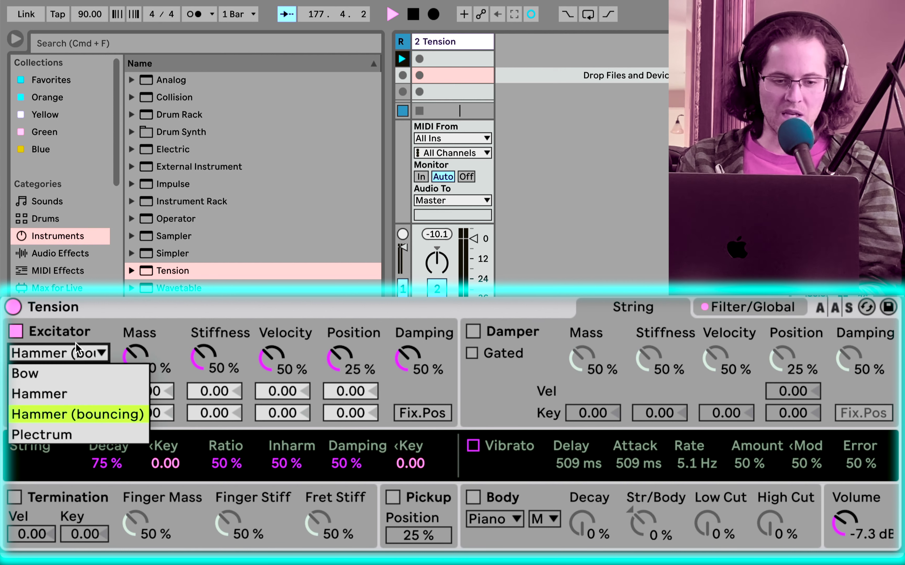
pyautogui.click(73, 372)
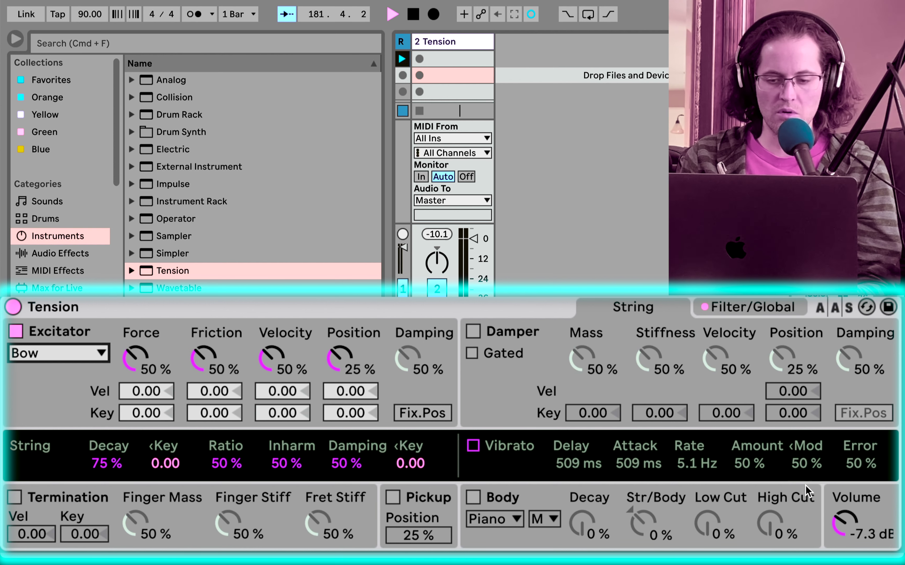
pyautogui.moveTo(839, 522); pyautogui.dragTo(839, 543)
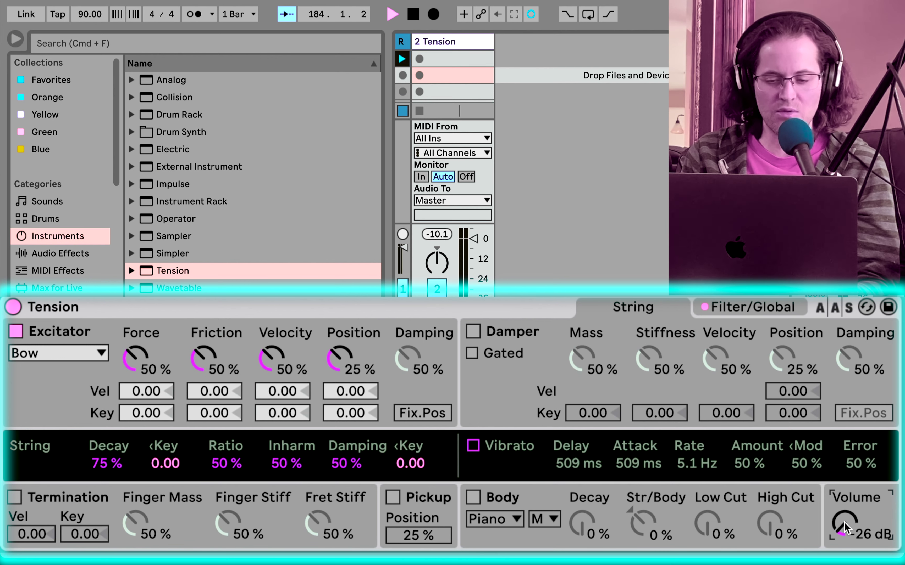
# Set the bow Excitator's Force to 52%, Friction to 40% and Velocity to 52%
pyautogui.moveTo(141, 370)
pyautogui.mouseDown()
pyautogui.moveTo(141, 394)
pyautogui.moveTo(141, 370)
pyautogui.mouseUp()
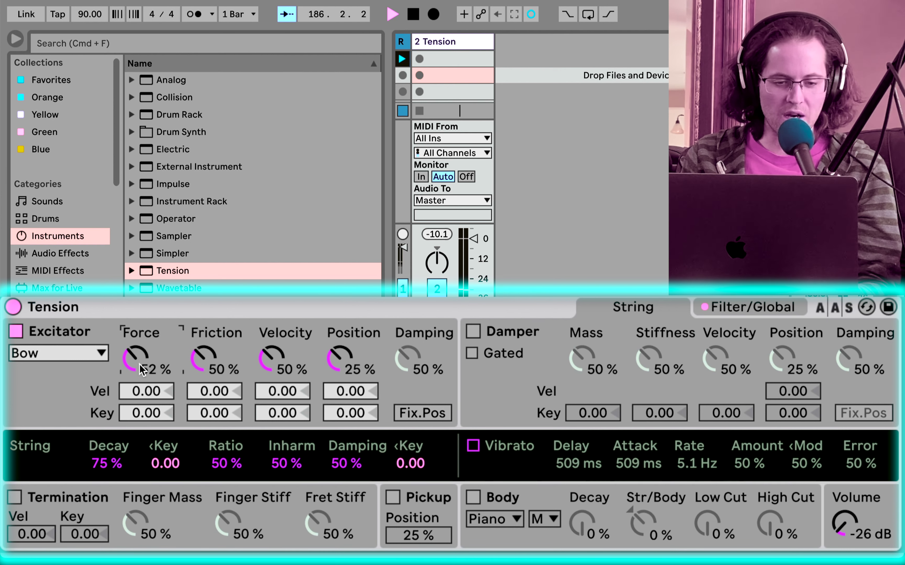
pyautogui.moveTo(202, 368); pyautogui.dragTo(202, 376)
pyautogui.moveTo(271, 368)
pyautogui.mouseDown()
pyautogui.moveTo(271, 382)
pyautogui.moveTo(271, 366)
pyautogui.mouseUp()
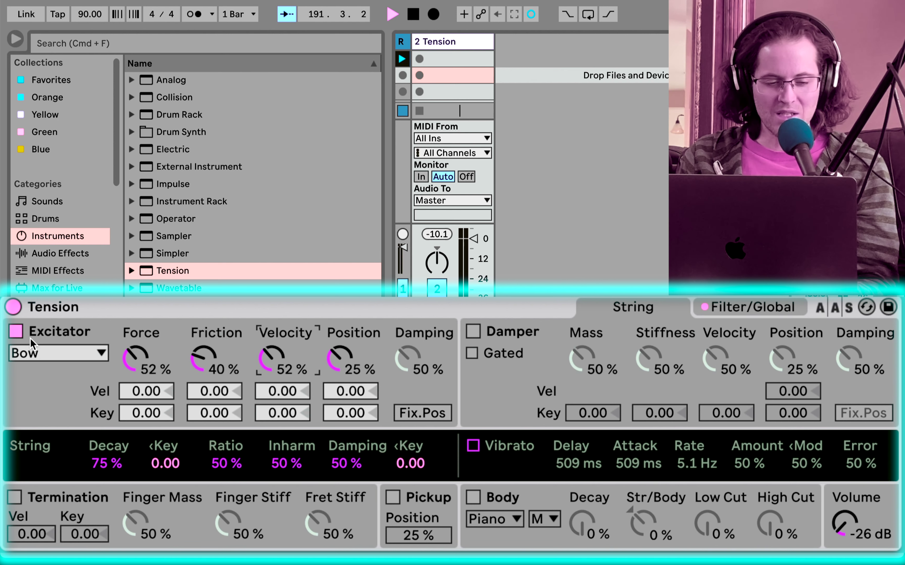
# Switch Tension's Excitator type from Bow to Plectrum
pyautogui.click(24, 358)
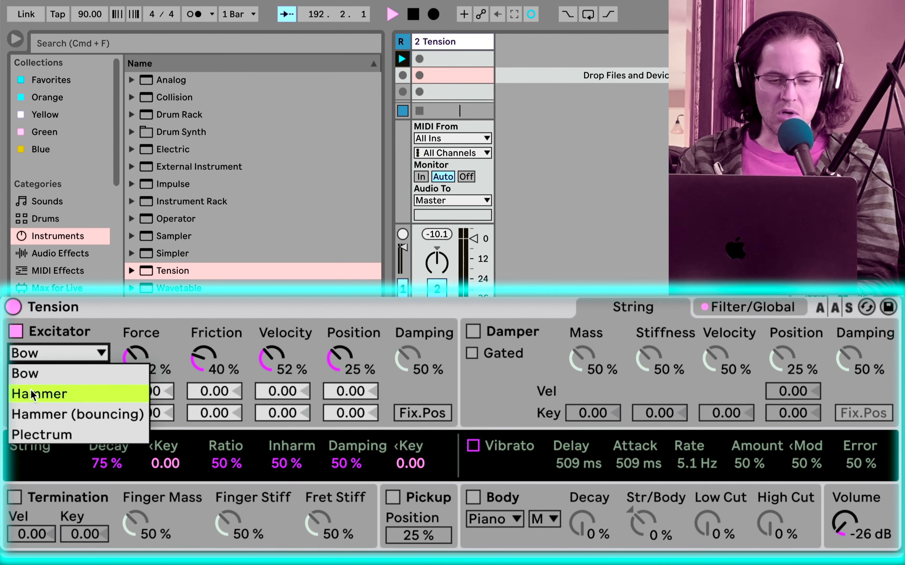
pyautogui.click(29, 430)
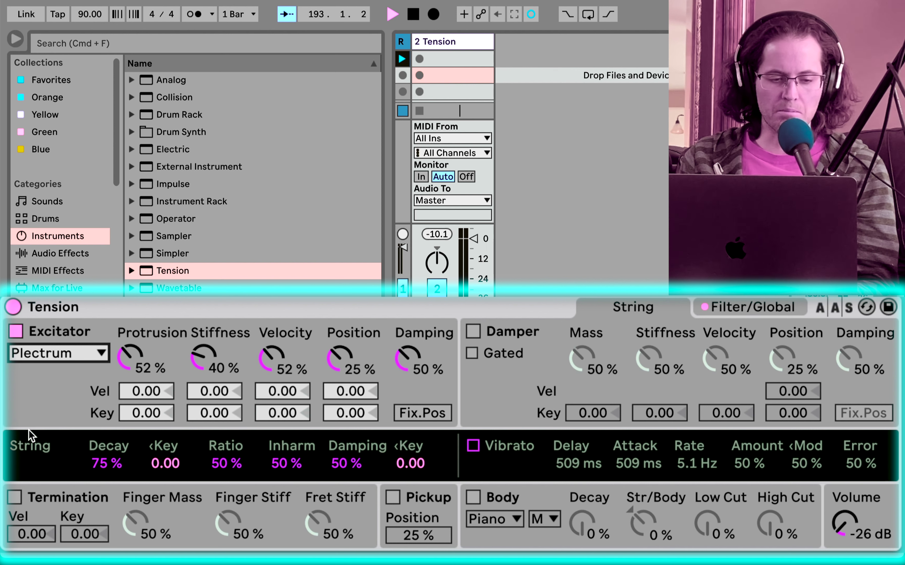
pyautogui.click(60, 353)
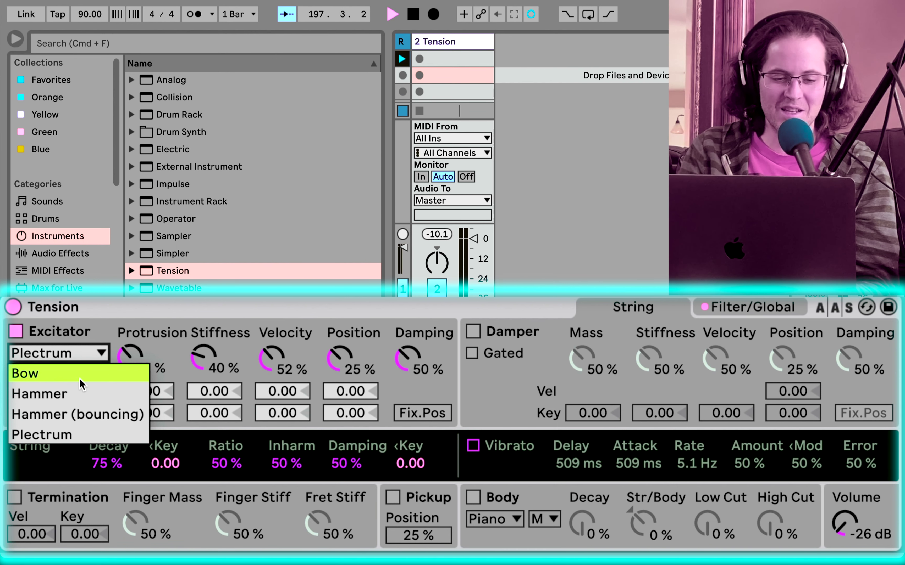
pyautogui.click(73, 434)
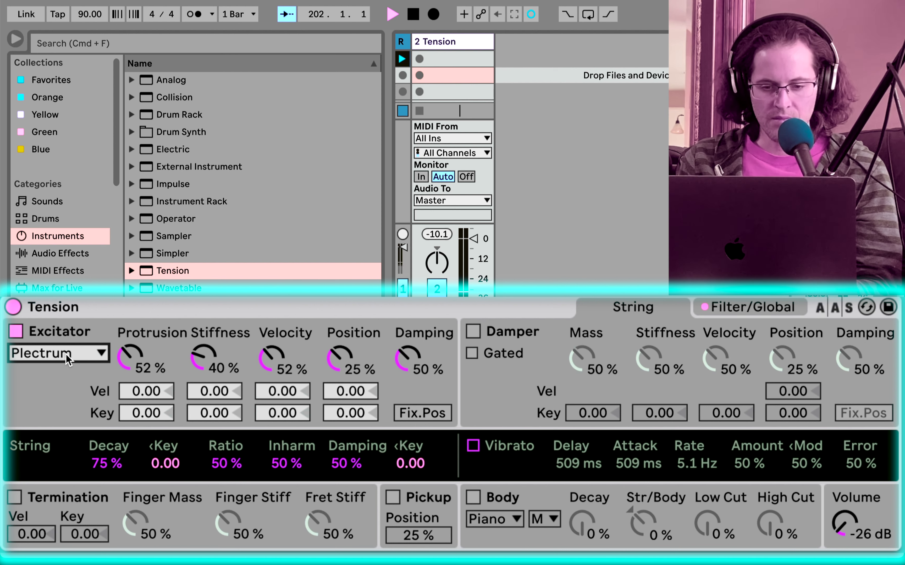
# Raise Tension's output volume to -12 dB, reset the track's peak level and audition the Plectrum's Protrusion at 52%
pyautogui.moveTo(841, 528); pyautogui.dragTo(841, 508)
pyautogui.click(432, 235)
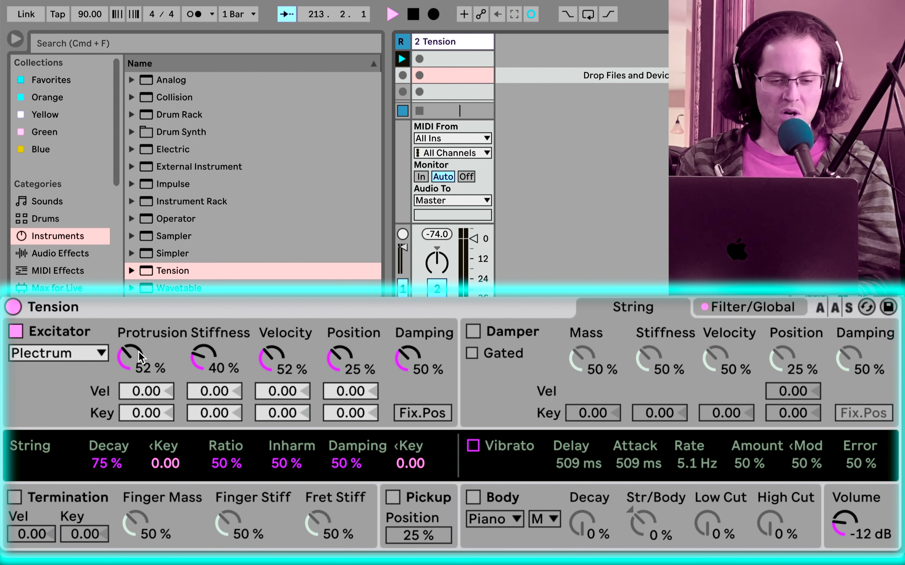
pyautogui.moveTo(132, 352)
pyautogui.mouseDown()
pyautogui.moveTo(132, 381)
pyautogui.moveTo(132, 341)
pyautogui.moveTo(132, 353)
pyautogui.mouseUp()
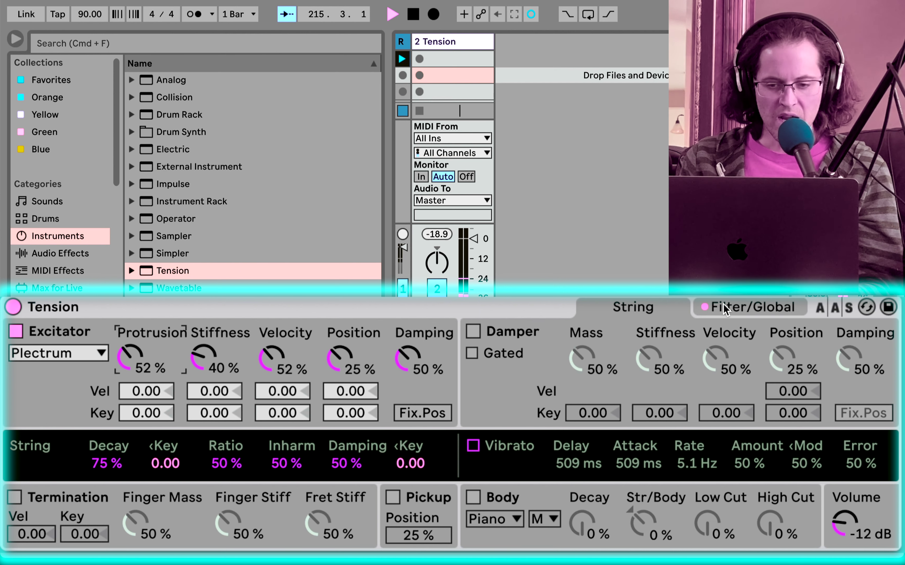
# Transpose Tension down by setting its global Octave to -2
pyautogui.click(746, 304)
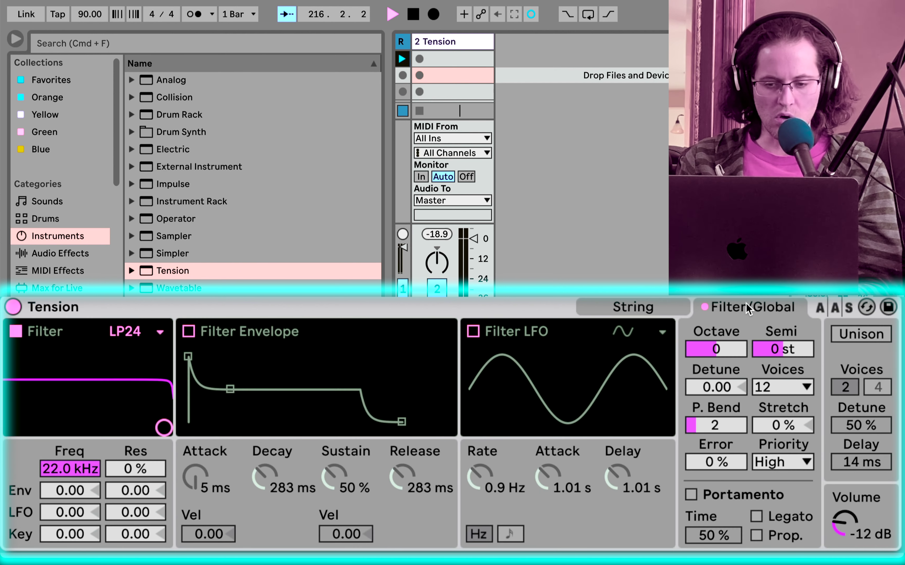
pyautogui.click(729, 342)
pyautogui.press('Down')
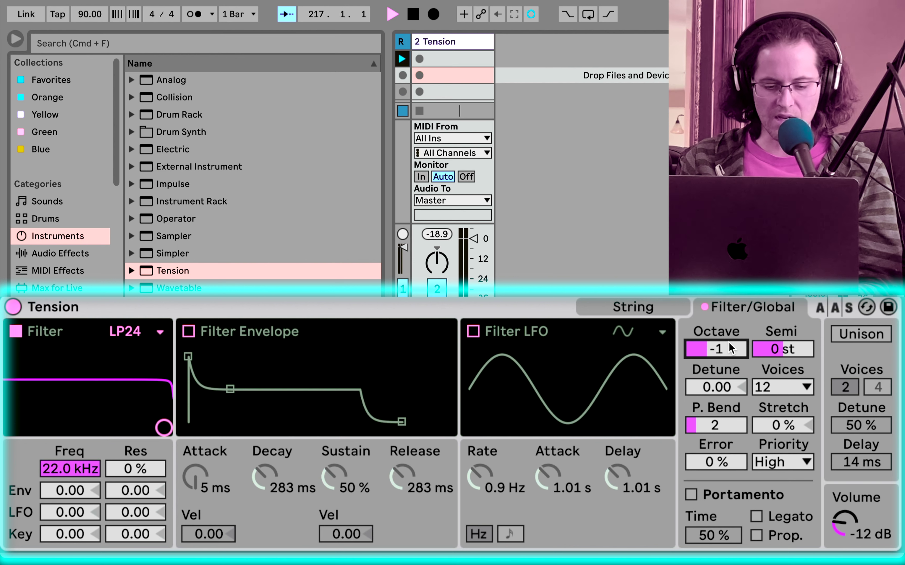
pyautogui.press('Down')
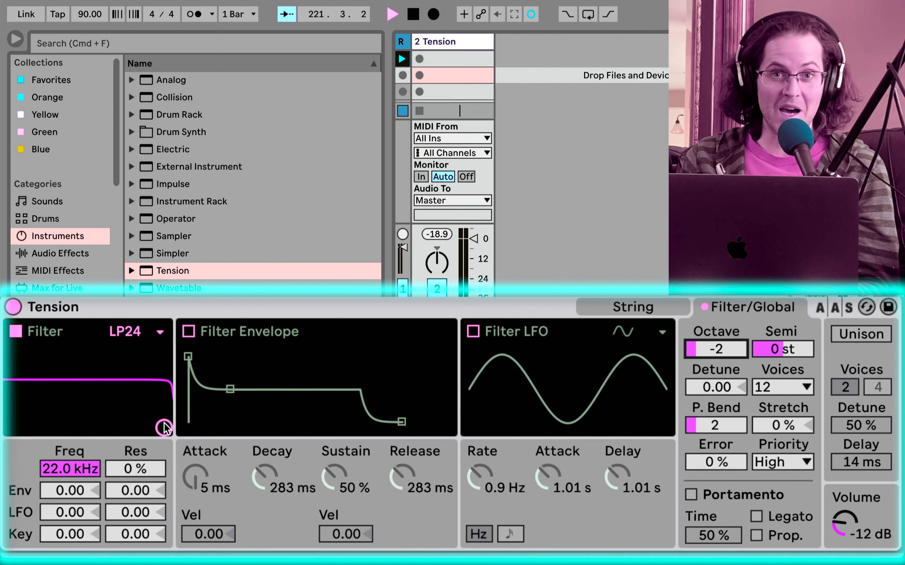
# Set the LP24 filter to 834 Hz with 32% resonance and enable its envelope with 205 ms decay and 0% sustain
pyautogui.moveTo(163, 427); pyautogui.dragTo(88, 407)
pyautogui.click(189, 331)
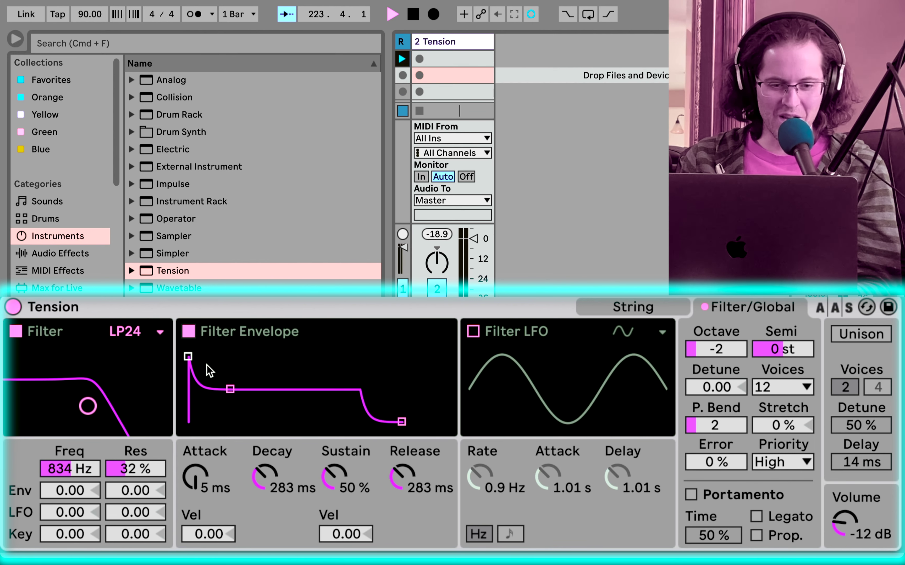
pyautogui.moveTo(231, 389); pyautogui.dragTo(227, 422)
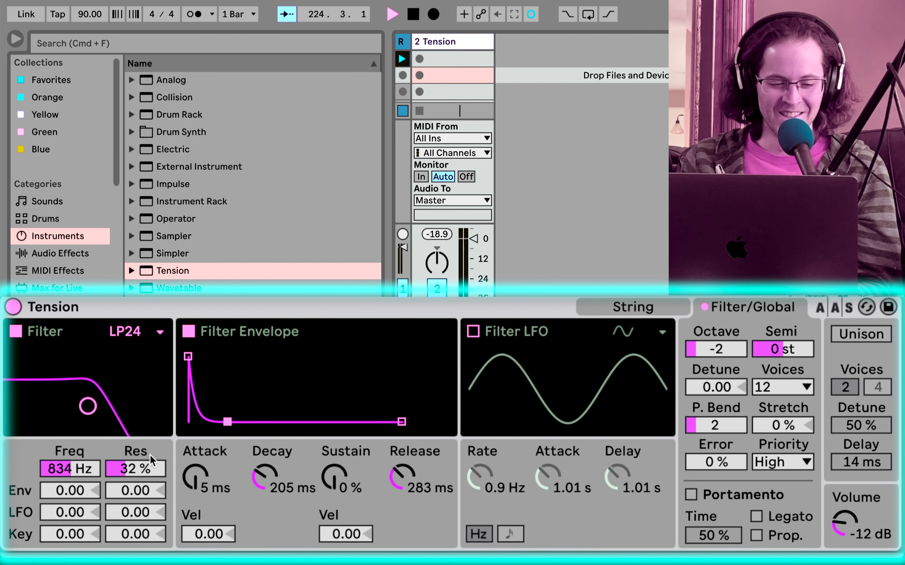
# Lower the filter frequency to 111 Hz, with envelope modulation of 11.59 and a 30 ms envelope decay
pyautogui.moveTo(88, 489); pyautogui.dragTo(88, 468)
pyautogui.moveTo(227, 421)
pyautogui.mouseDown()
pyautogui.moveTo(195, 422)
pyautogui.moveTo(226, 422)
pyautogui.mouseUp()
pyautogui.moveTo(88, 406); pyautogui.dragTo(41, 406)
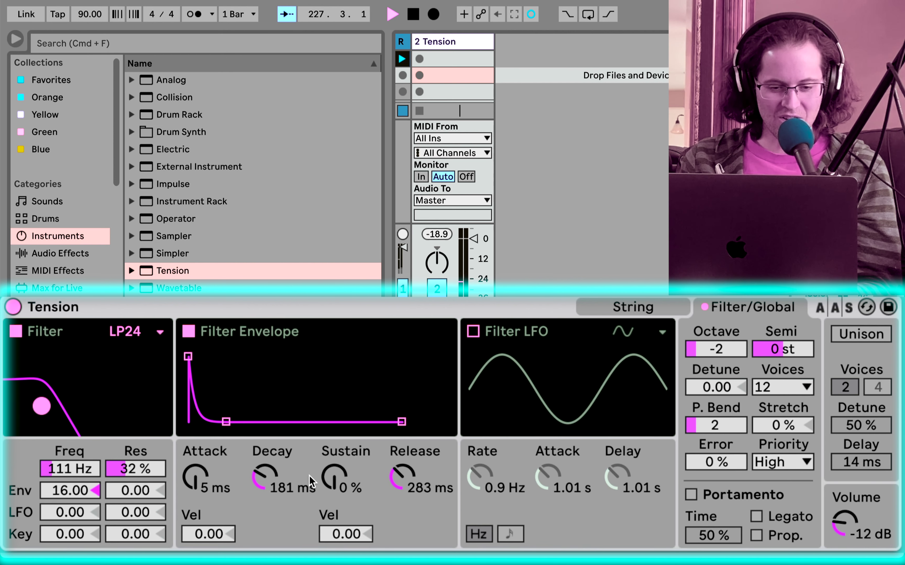
pyautogui.moveTo(90, 490); pyautogui.dragTo(90, 508)
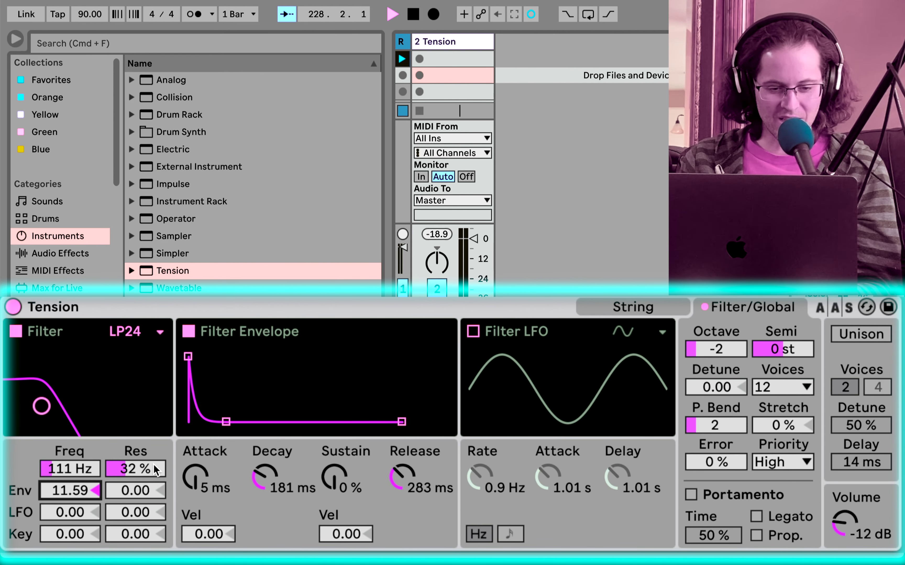
pyautogui.moveTo(226, 421); pyautogui.dragTo(207, 422)
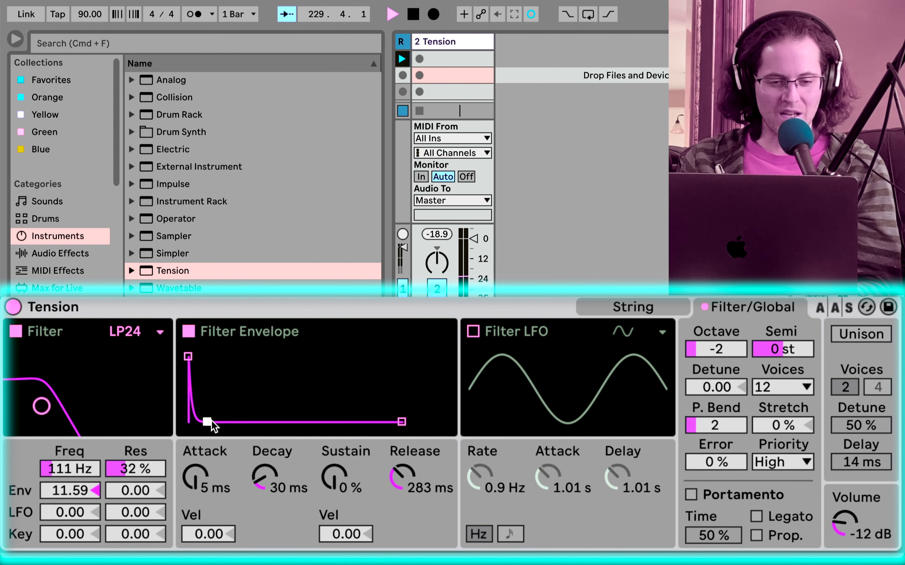
# Switch off Tension's filter and return to the String parameters
pyautogui.click(188, 332)
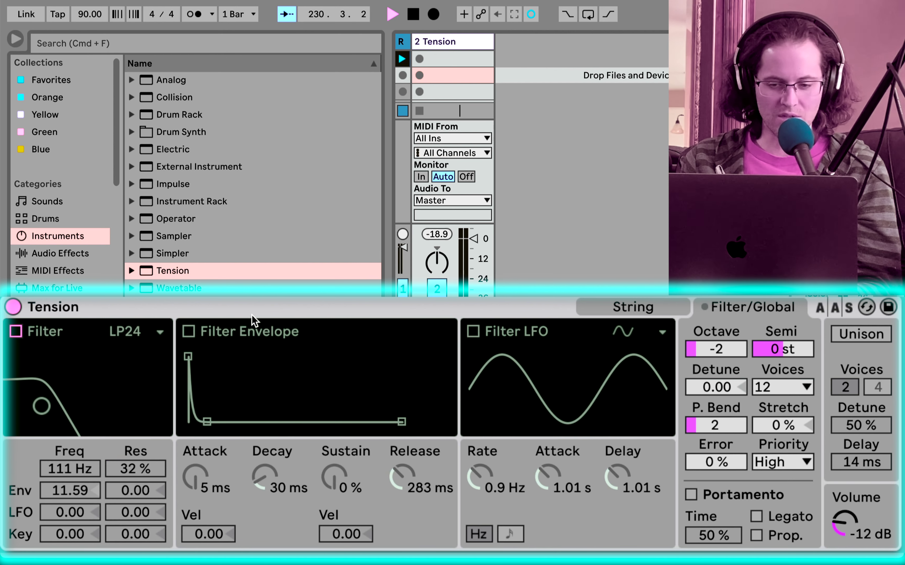
pyautogui.click(631, 307)
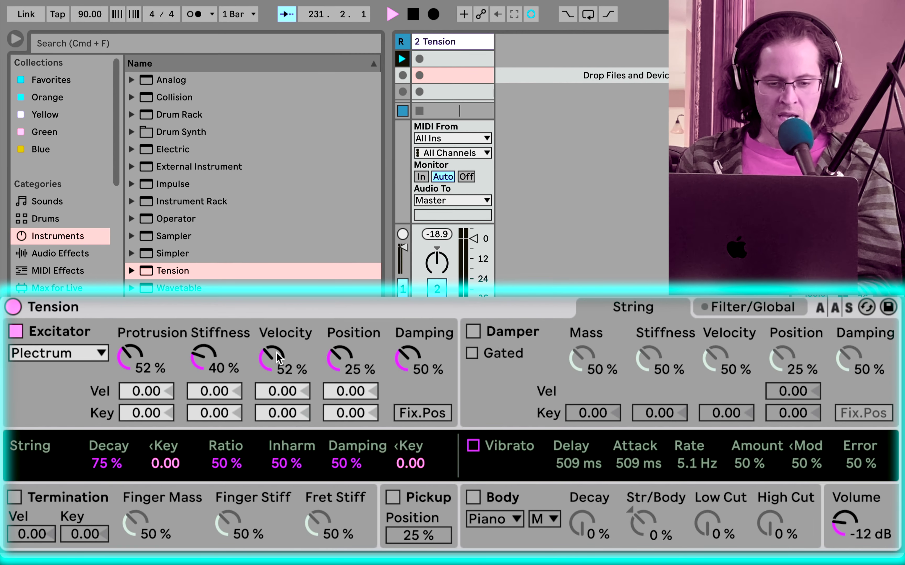
# Set the Plectrum Excitator's Stiffness to 51%, Velocity to 54%, Position to 27% and Damping to 54%
pyautogui.moveTo(204, 357)
pyautogui.mouseDown()
pyautogui.moveTo(203, 378)
pyautogui.moveTo(204, 346)
pyautogui.moveTo(204, 355)
pyautogui.mouseUp()
pyautogui.moveTo(267, 361)
pyautogui.mouseDown()
pyautogui.moveTo(268, 369)
pyautogui.moveTo(268, 361)
pyautogui.mouseUp()
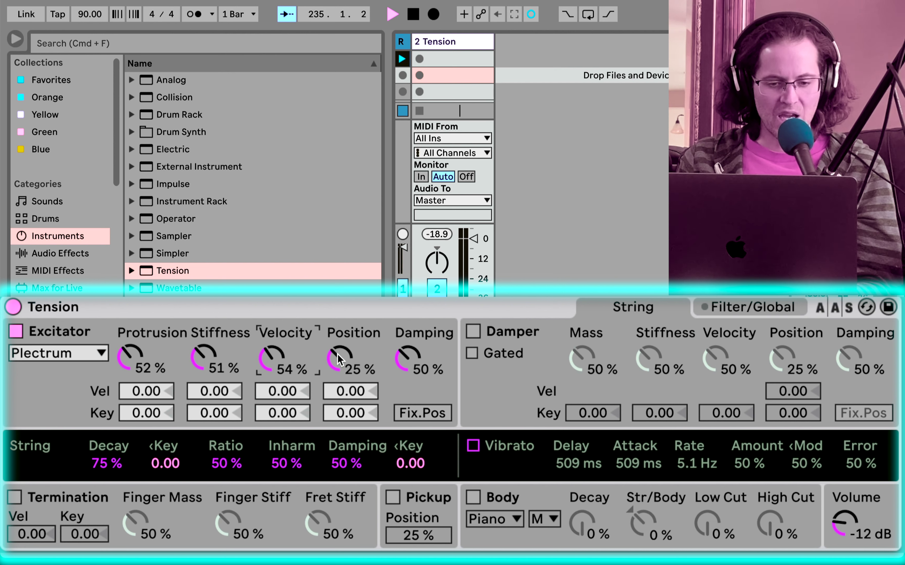
pyautogui.moveTo(337, 354)
pyautogui.mouseDown()
pyautogui.moveTo(337, 366)
pyautogui.moveTo(336, 355)
pyautogui.mouseUp()
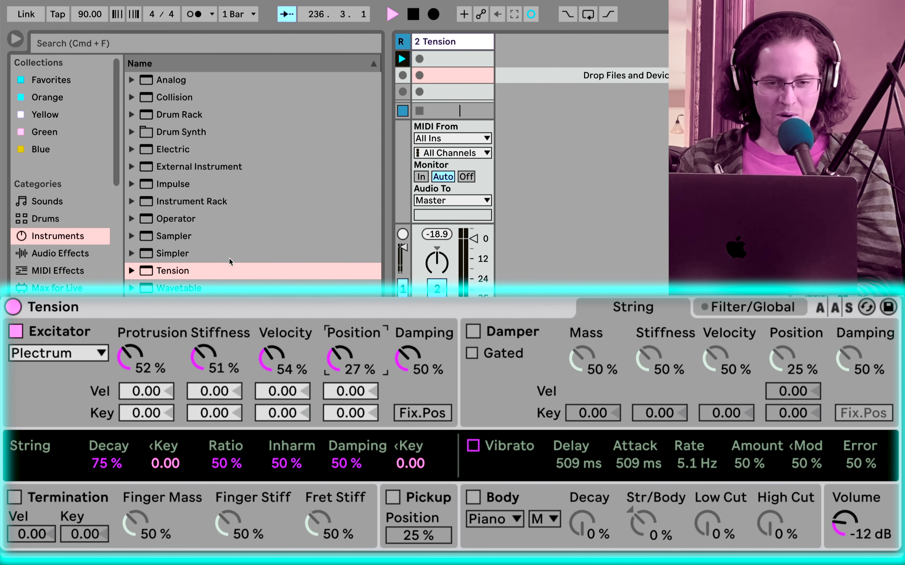
pyautogui.moveTo(422, 341)
pyautogui.mouseDown()
pyautogui.moveTo(422, 359)
pyautogui.moveTo(422, 340)
pyautogui.mouseUp()
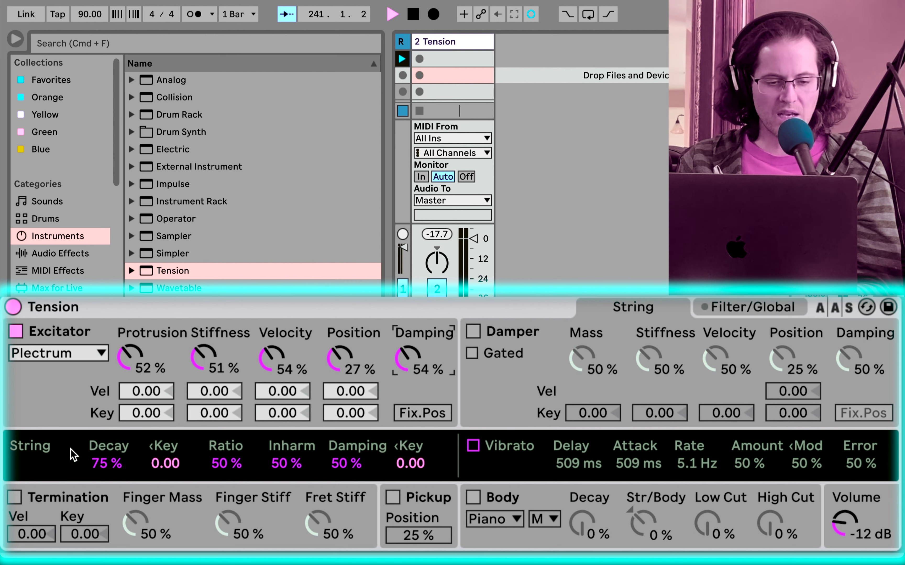
# Set the String's Decay to 87% and Ratio to 36%, and consult the Info View description of Ratio
pyautogui.click(103, 464)
pyautogui.moveTo(103, 463); pyautogui.dragTo(163, 471)
pyautogui.moveTo(224, 464)
pyautogui.mouseDown()
pyautogui.moveTo(224, 480)
pyautogui.moveTo(224, 455)
pyautogui.moveTo(225, 469)
pyautogui.mouseUp()
pyautogui.click(6, 559)
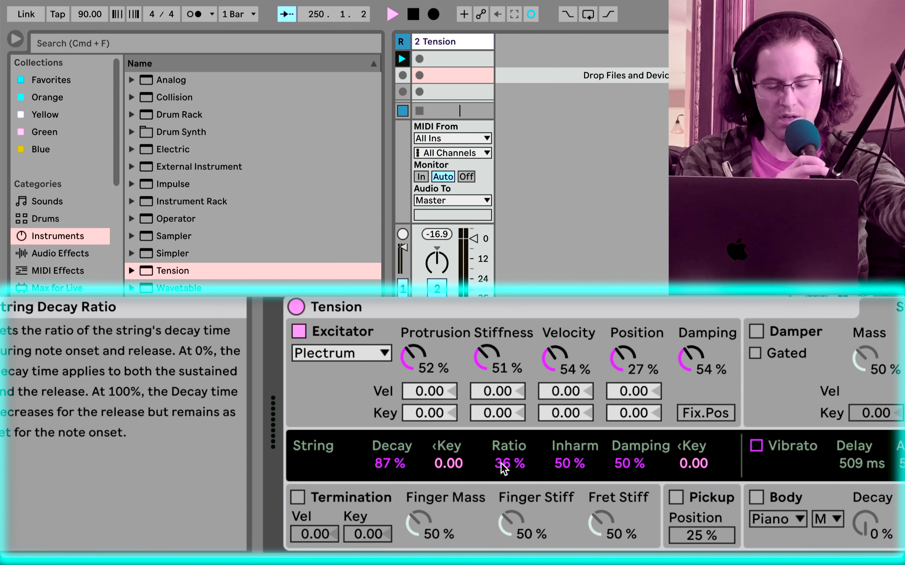
pyautogui.hotkey('shift', '?')
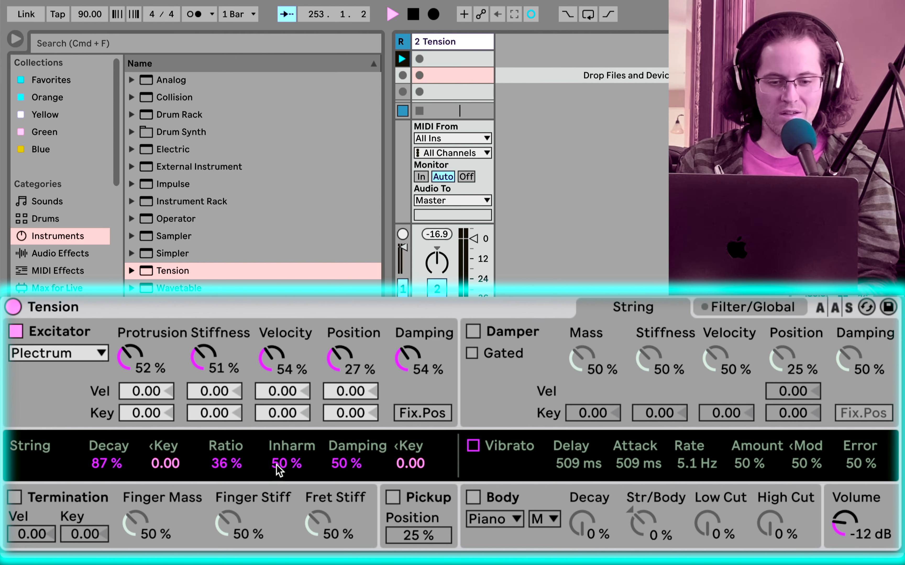
# Try the String's Inharm at 73% and 22%, and restore its default of 50%
pyautogui.moveTo(279, 463); pyautogui.dragTo(278, 447)
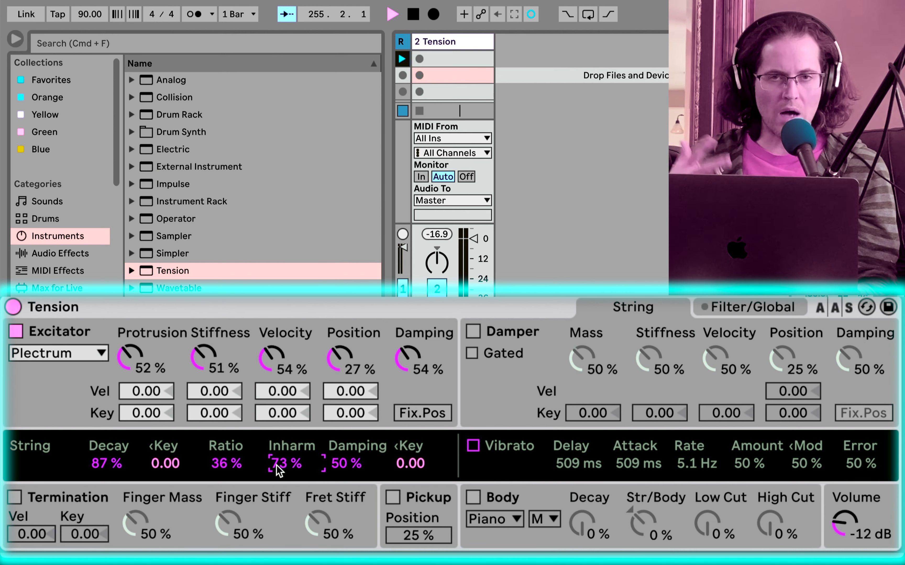
pyautogui.moveTo(278, 471); pyautogui.dragTo(279, 511)
pyautogui.press('Delete')
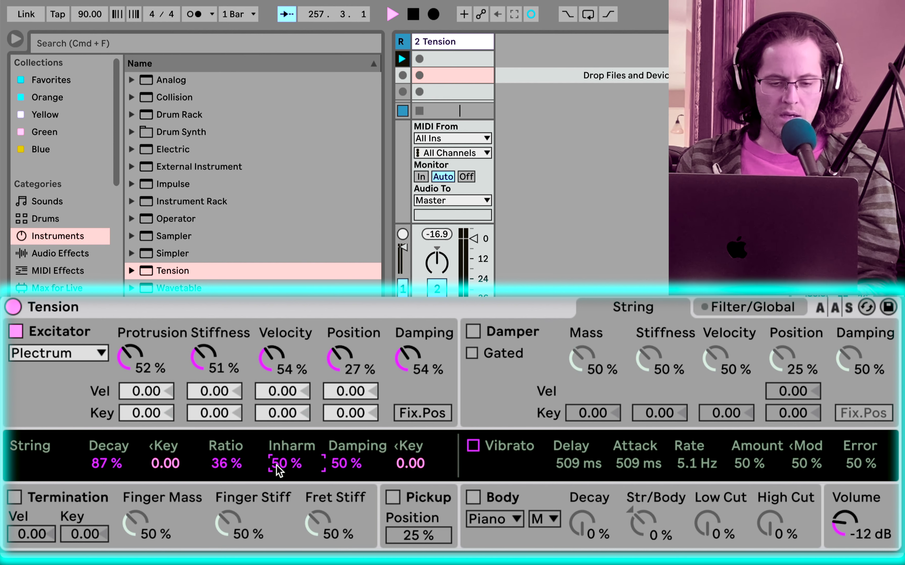
pyautogui.moveTo(278, 471); pyautogui.dragTo(278, 484)
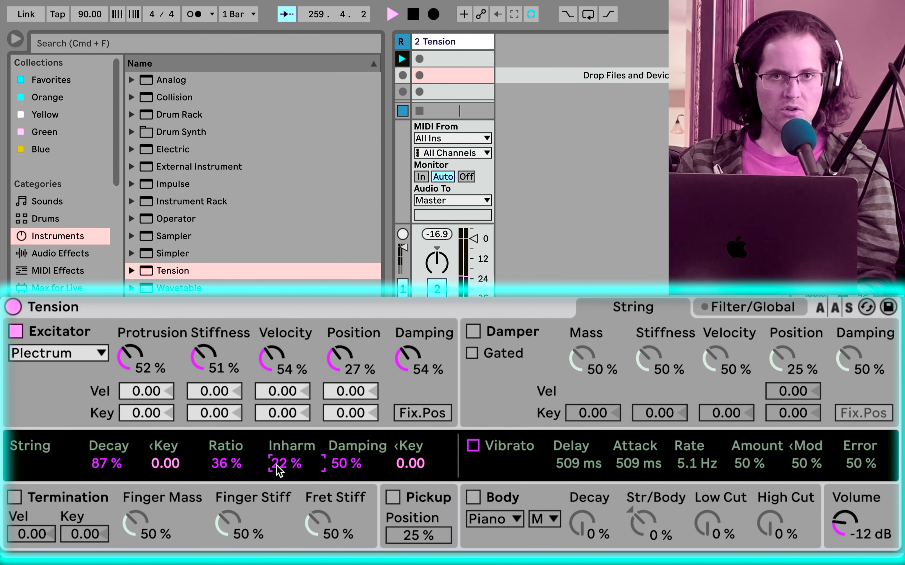
pyautogui.doubleClick(278, 471)
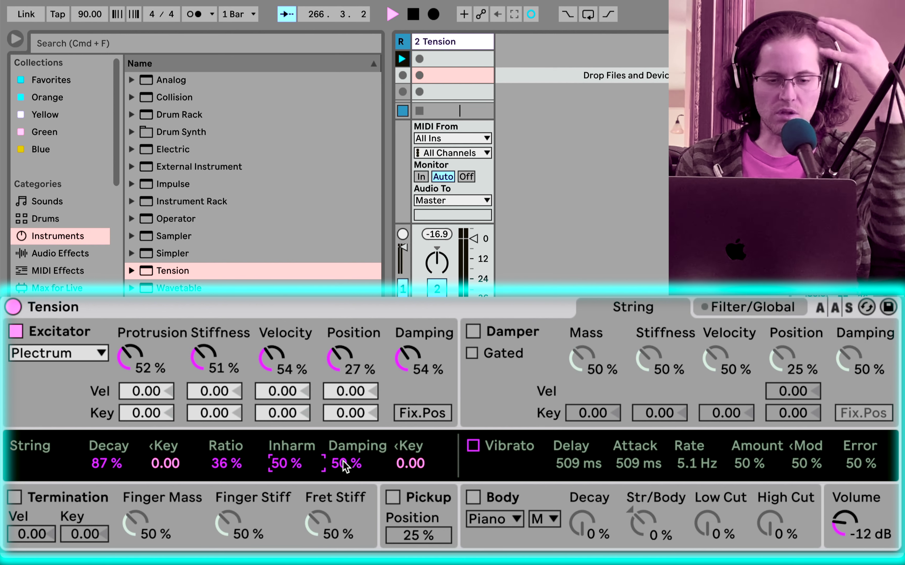
# Try the String's Damping at 14% and 27%, and restore its default of 50%
pyautogui.moveTo(345, 465); pyautogui.dragTo(345, 487)
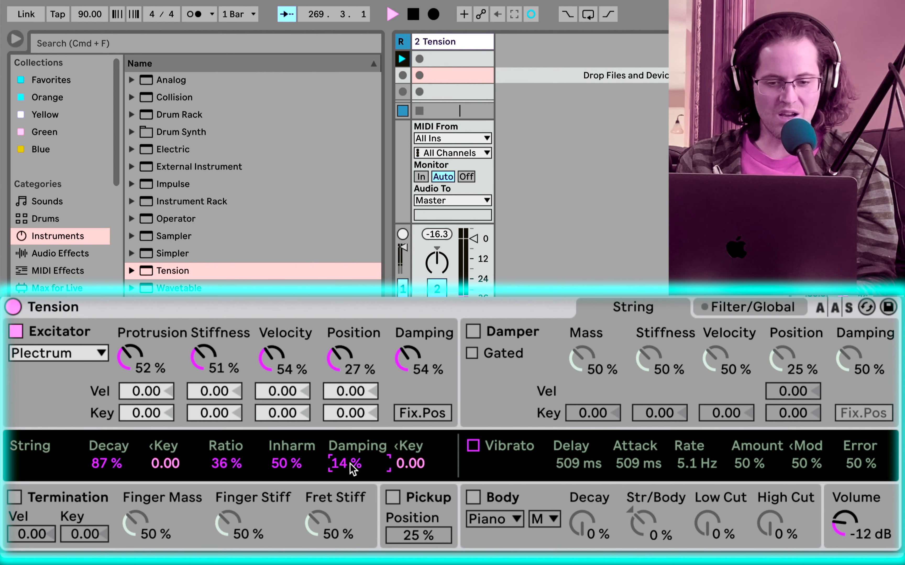
pyautogui.moveTo(351, 469); pyautogui.dragTo(351, 465)
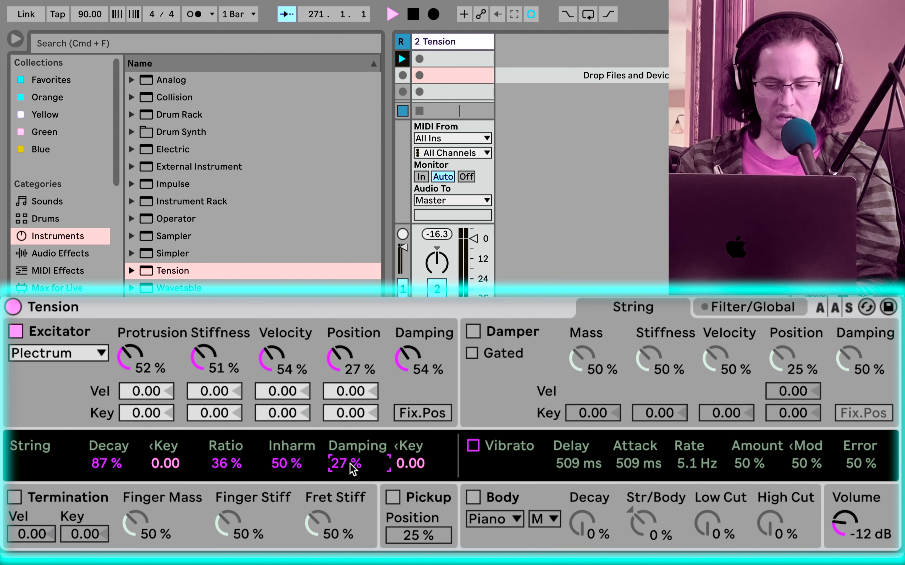
pyautogui.doubleClick(351, 469)
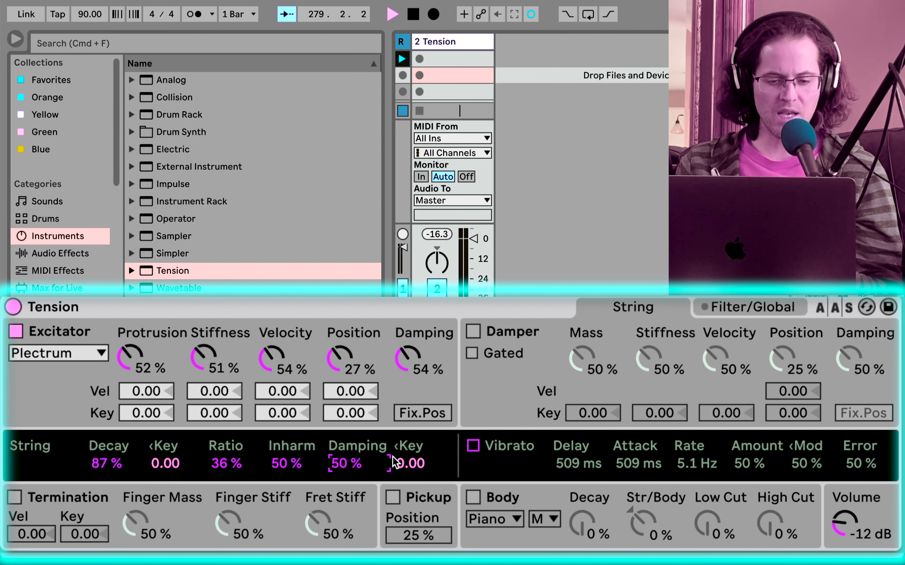
# Briefly toggle the Body section on and off, and lower Tension's output volume to -15 dB
pyautogui.click(475, 499)
pyautogui.click(478, 504)
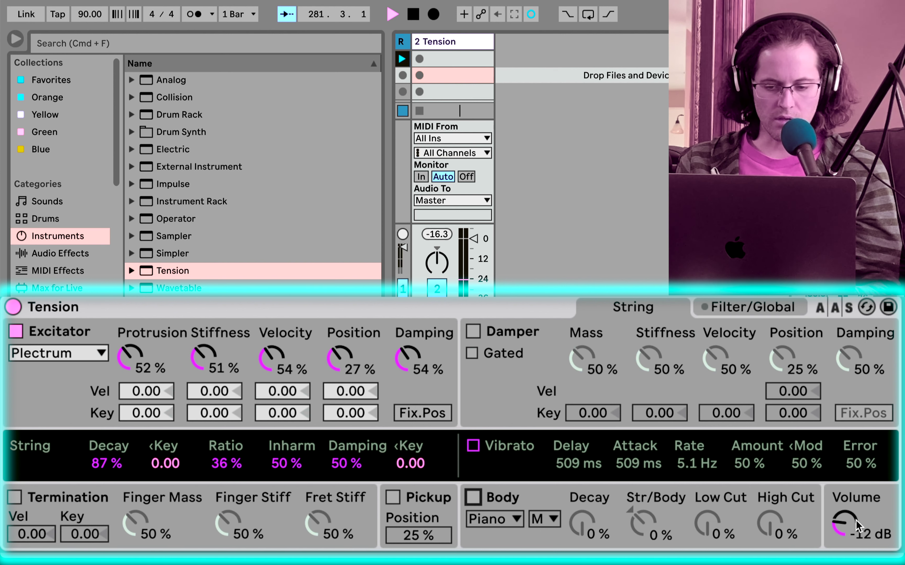
pyautogui.moveTo(856, 526); pyautogui.dragTo(856, 541)
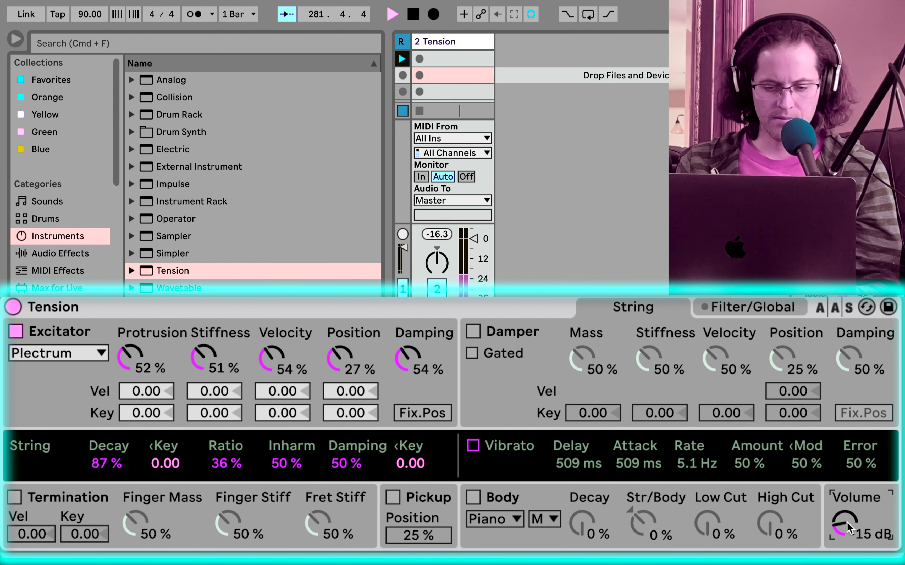
# Enable Tension's Body section and set its Decay to 64%
pyautogui.click(481, 503)
pyautogui.click(584, 522)
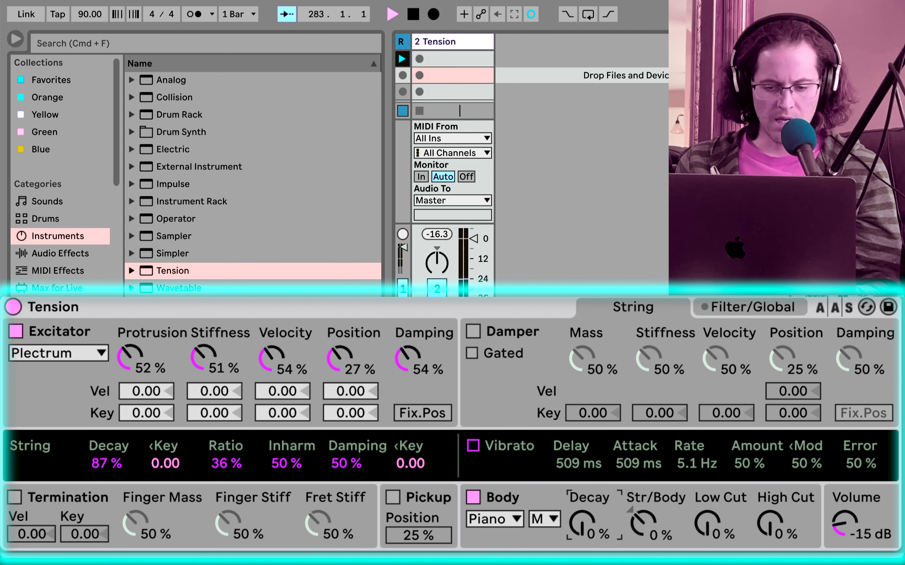
pyautogui.moveTo(583, 522)
pyautogui.mouseDown()
pyautogui.moveTo(584, 485)
pyautogui.moveTo(581, 504)
pyautogui.mouseUp()
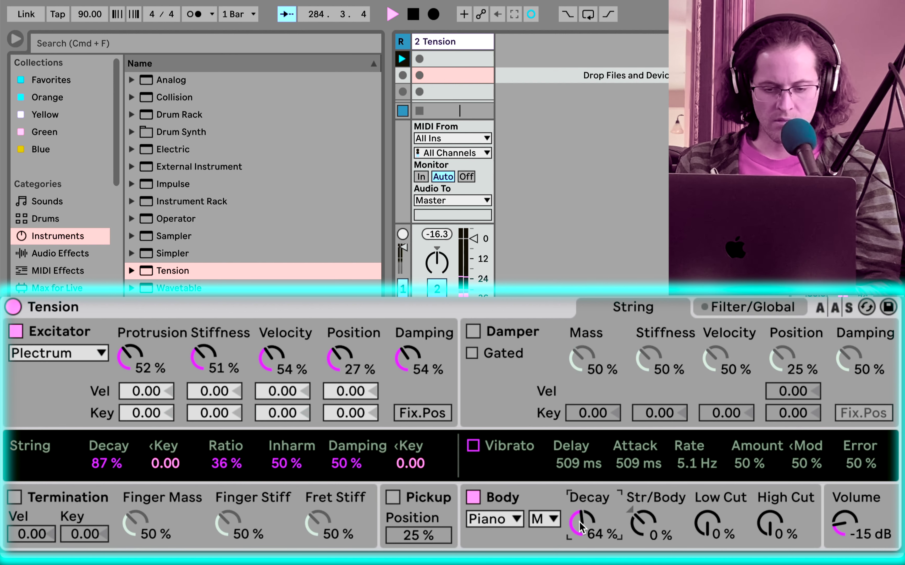
# Change the Body type to Guitar and set the Str/Body balance to -62%
pyautogui.click(519, 520)
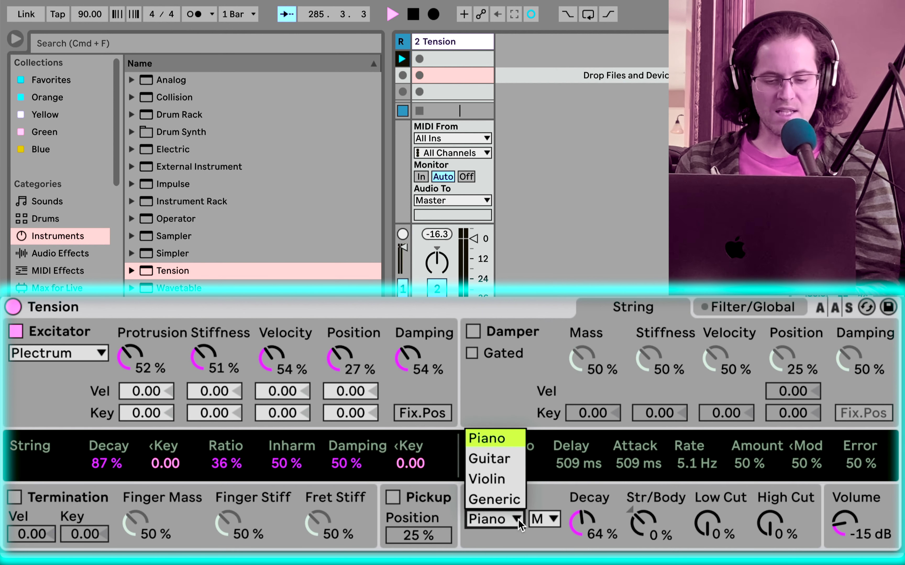
pyautogui.click(509, 466)
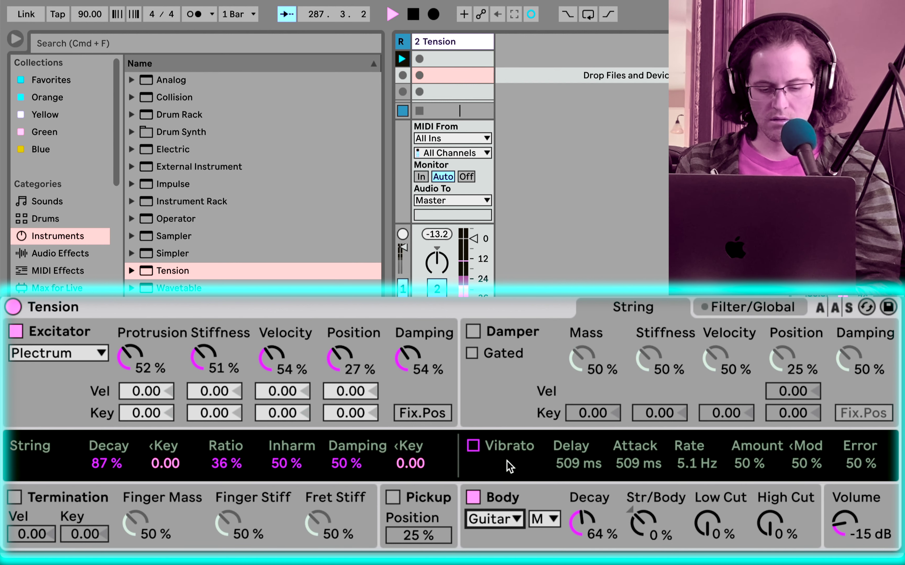
pyautogui.click(644, 522)
pyautogui.moveTo(644, 522); pyautogui.dragTo(644, 561)
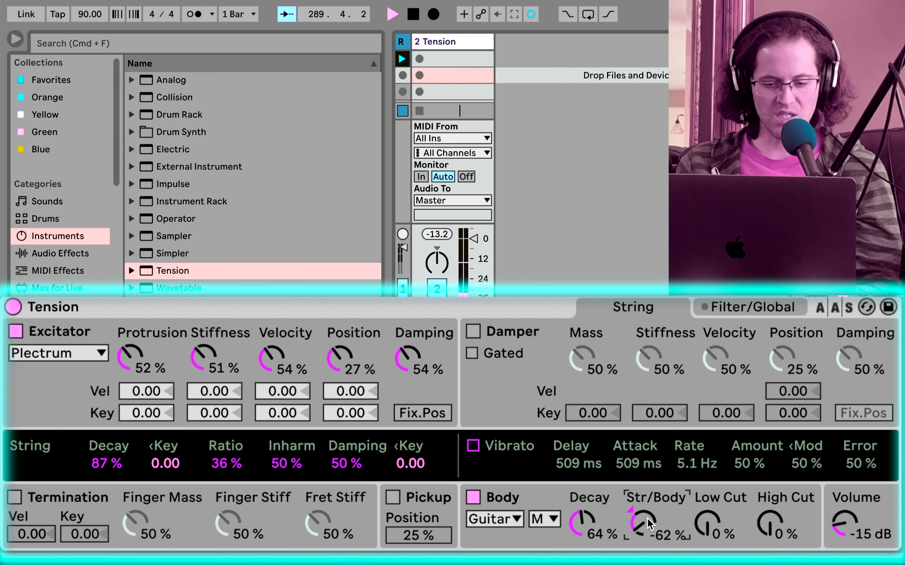
# Set the Body's Low Cut to 24% and its High Cut to 38%
pyautogui.click(707, 523)
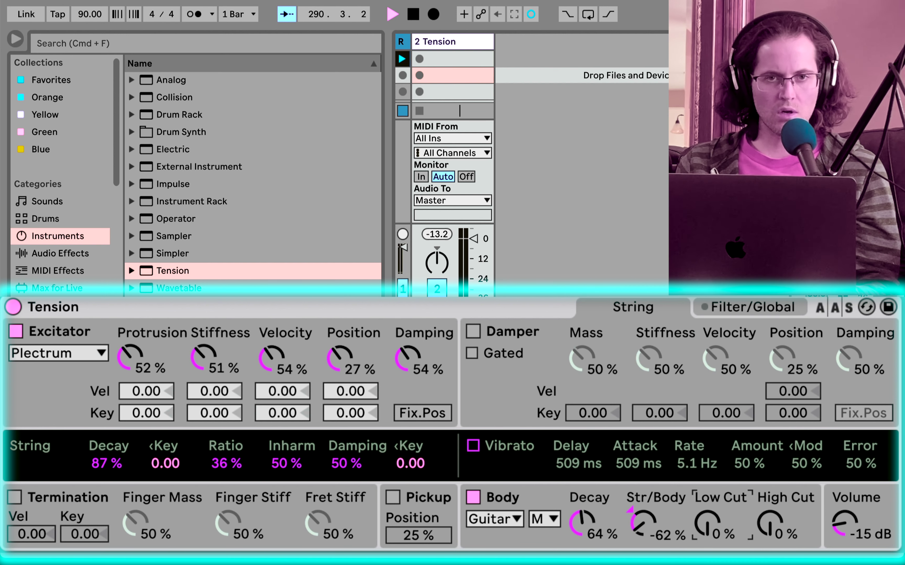
pyautogui.moveTo(706, 523); pyautogui.dragTo(706, 517)
pyautogui.moveTo(769, 524)
pyautogui.mouseDown()
pyautogui.moveTo(770, 516)
pyautogui.moveTo(780, 535)
pyautogui.mouseUp()
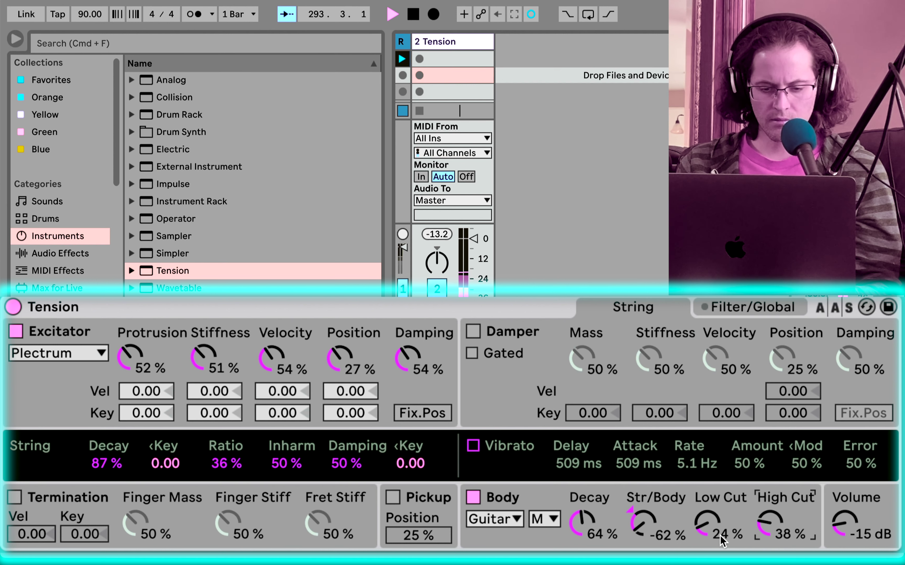
# Try the Piano body type, and change the Body type to Violin
pyautogui.click(516, 520)
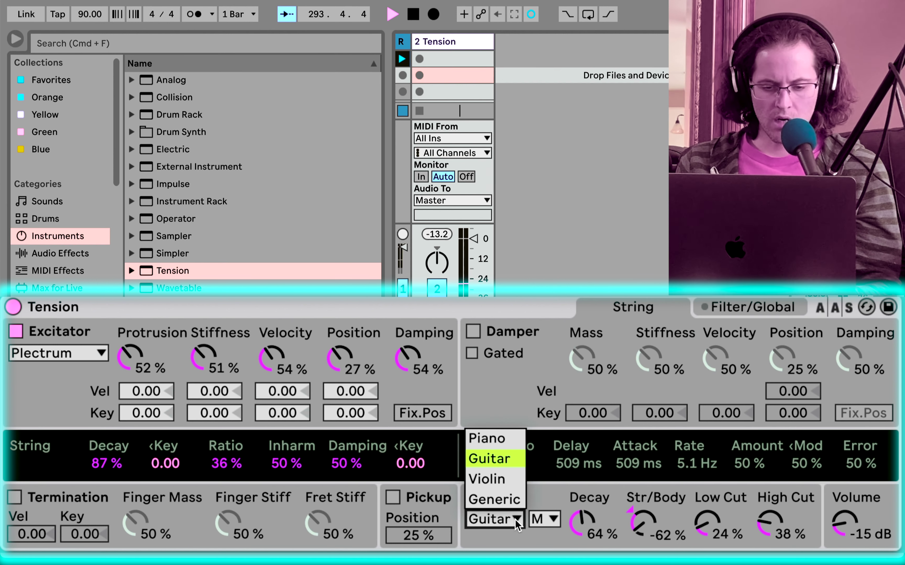
pyautogui.click(497, 445)
pyautogui.click(497, 521)
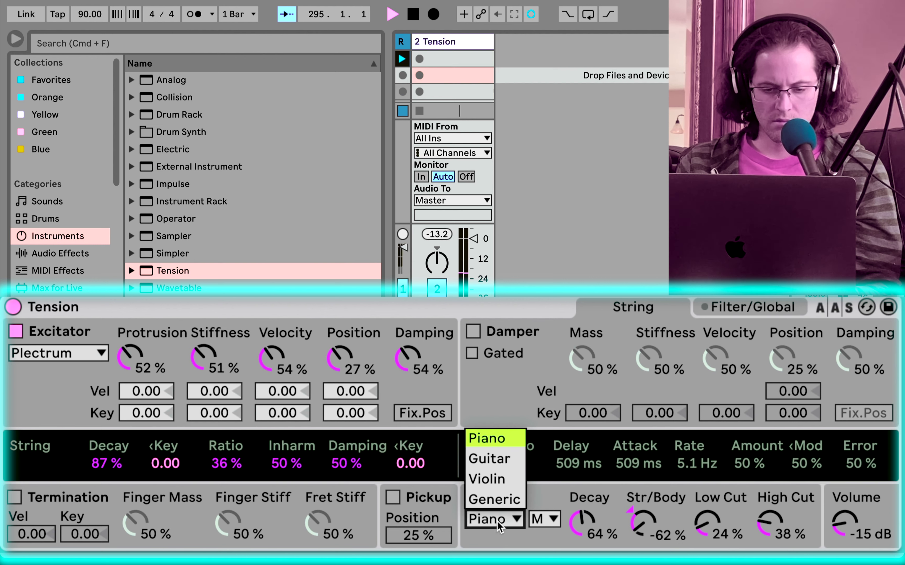
pyautogui.click(497, 480)
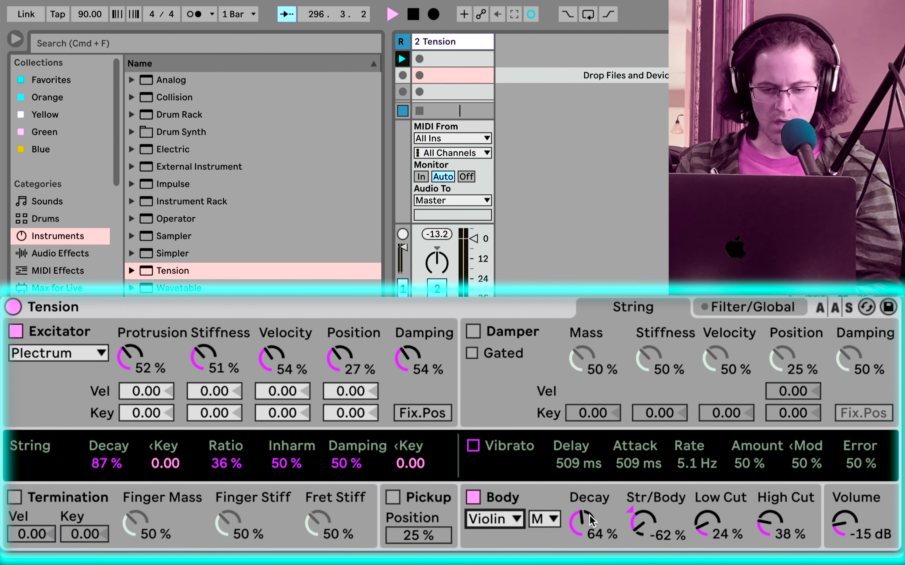
# Enable Tension's Damper section, try its Mass at 18%, and set it to 29%
pyautogui.click(474, 332)
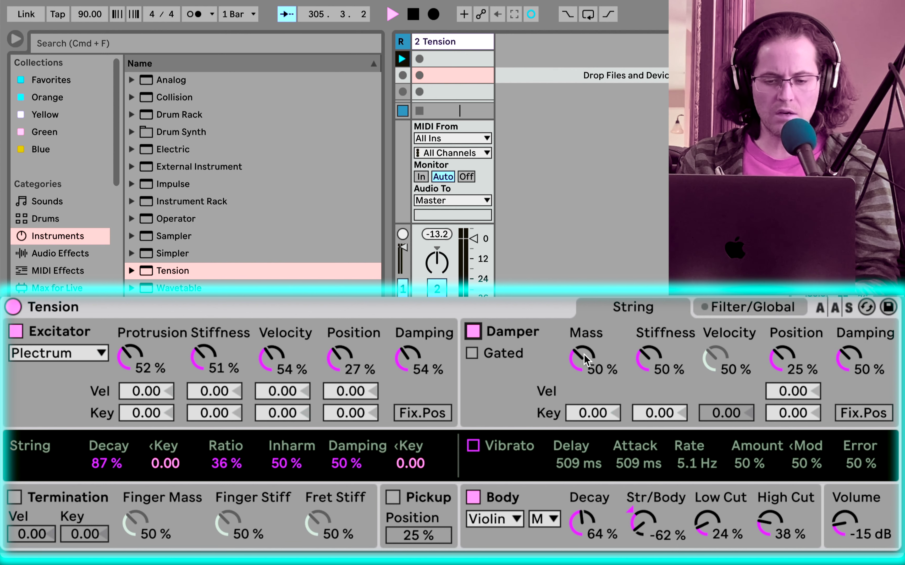
pyautogui.moveTo(584, 354); pyautogui.dragTo(584, 402)
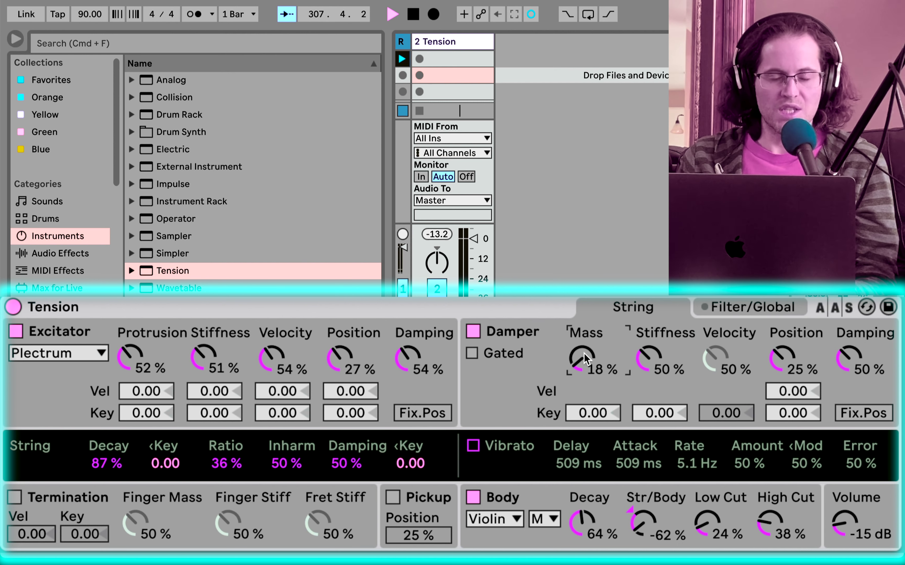
pyautogui.moveTo(582, 357)
pyautogui.mouseDown()
pyautogui.moveTo(582, 283)
pyautogui.moveTo(582, 341)
pyautogui.mouseUp()
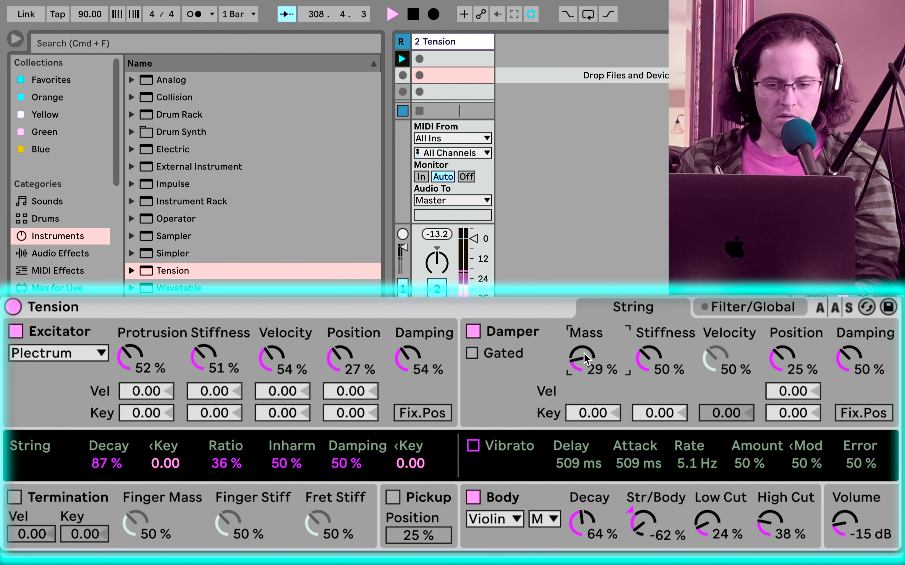
# Compare the sound with the Damper off and on, and set the Damper's Stiffness to 44%
pyautogui.click(473, 332)
pyautogui.click(473, 332)
pyautogui.click(647, 356)
pyautogui.moveTo(647, 356); pyautogui.dragTo(646, 364)
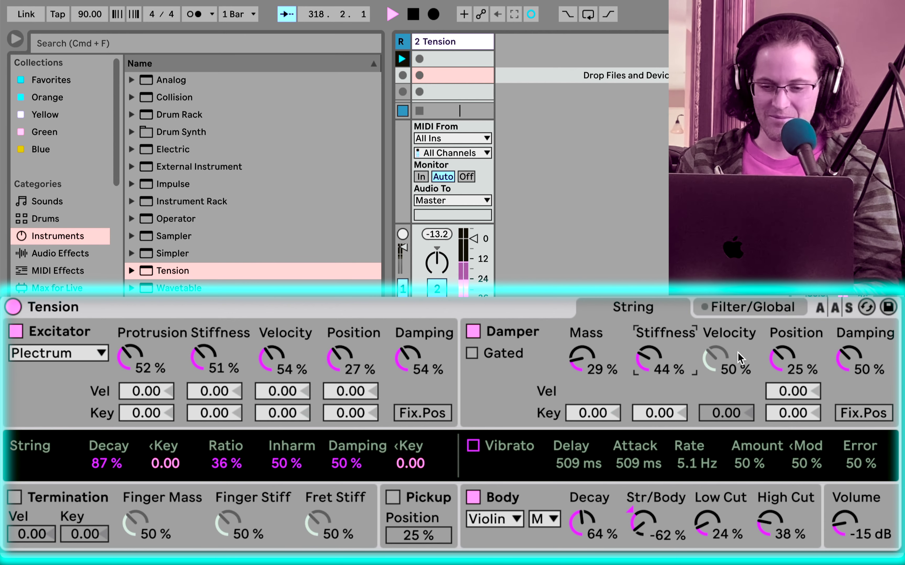
# Set the Damper's Position to 12% and its Damping to 33%, briefly toggling the Damper off and on to compare
pyautogui.moveTo(783, 351)
pyautogui.mouseDown()
pyautogui.moveTo(782, 361)
pyautogui.moveTo(784, 353)
pyautogui.mouseUp()
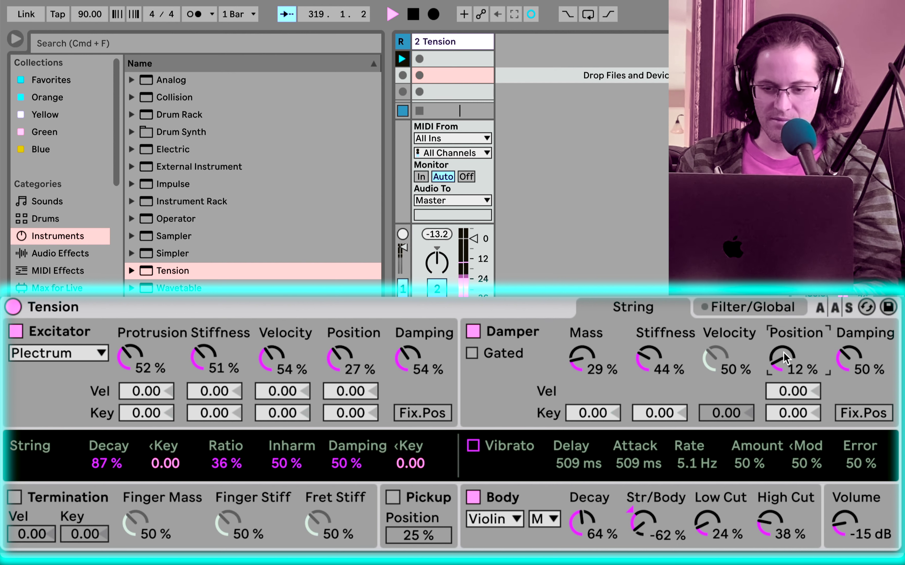
pyautogui.moveTo(850, 357); pyautogui.dragTo(847, 365)
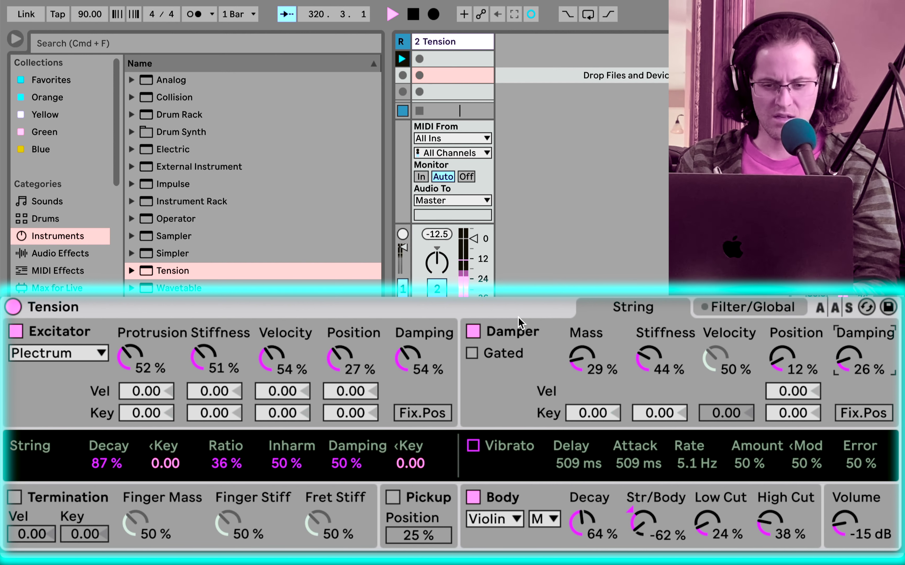
pyautogui.click(475, 331)
pyautogui.click(474, 332)
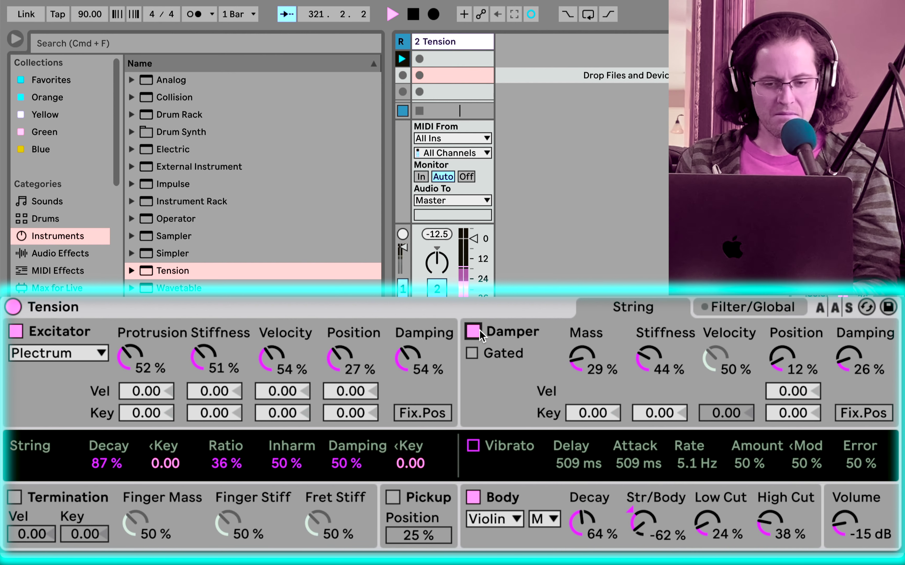
pyautogui.moveTo(848, 358); pyautogui.dragTo(848, 353)
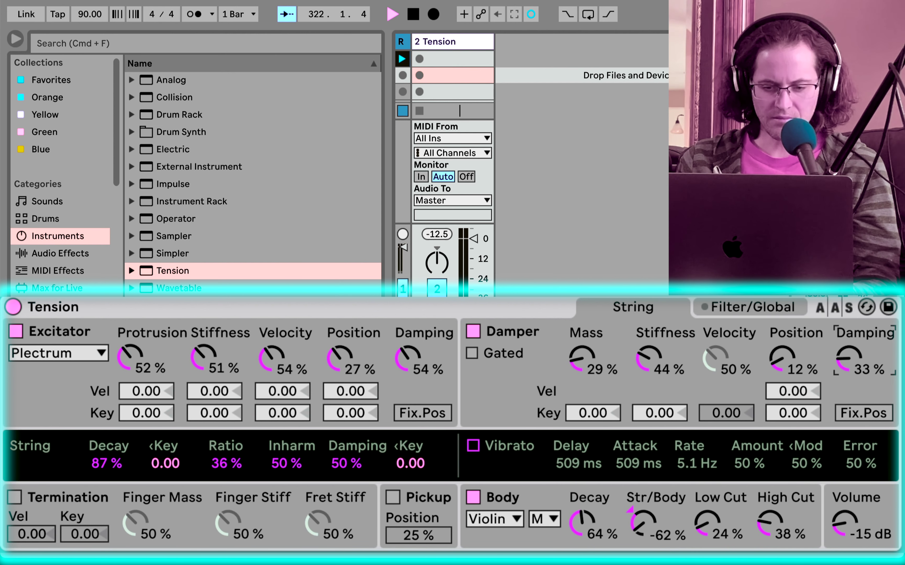
# Enable Tension's Termination and Pickup sections, and set the Pickup Position to 32%
pyautogui.click(17, 502)
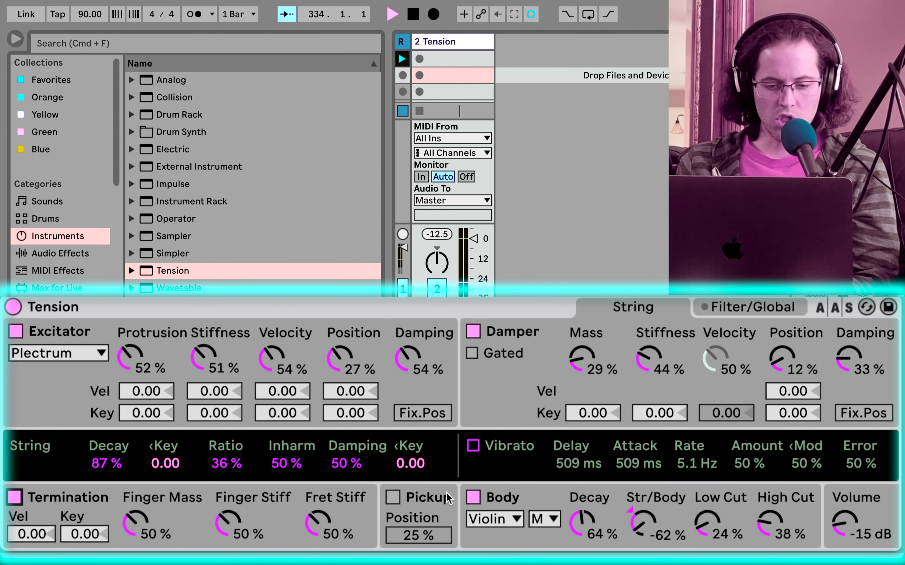
pyautogui.click(392, 498)
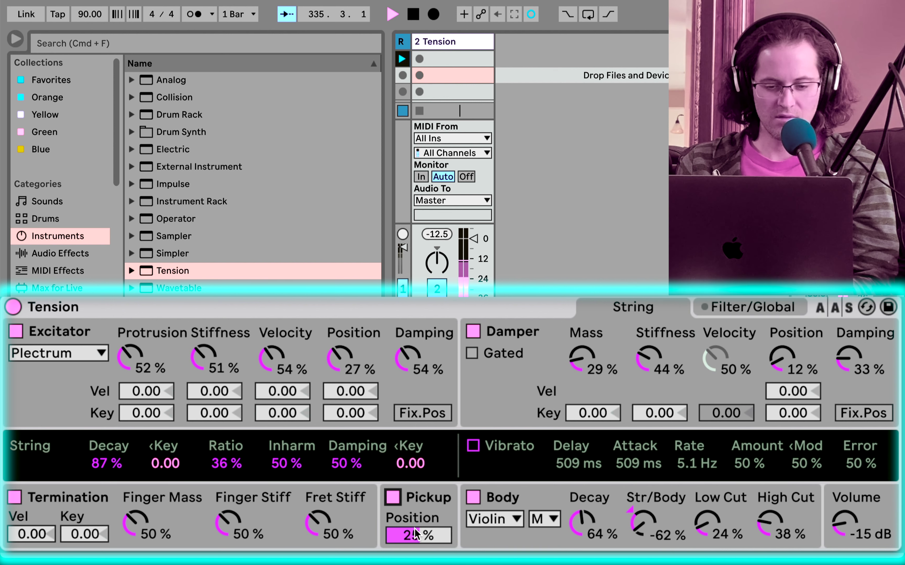
pyautogui.moveTo(415, 535)
pyautogui.mouseDown()
pyautogui.moveTo(416, 548)
pyautogui.moveTo(415, 519)
pyautogui.moveTo(412, 538)
pyautogui.mouseUp()
# Try the Hammer type for the Excitator, and switch it back to Plectrum
pyautogui.click(46, 354)
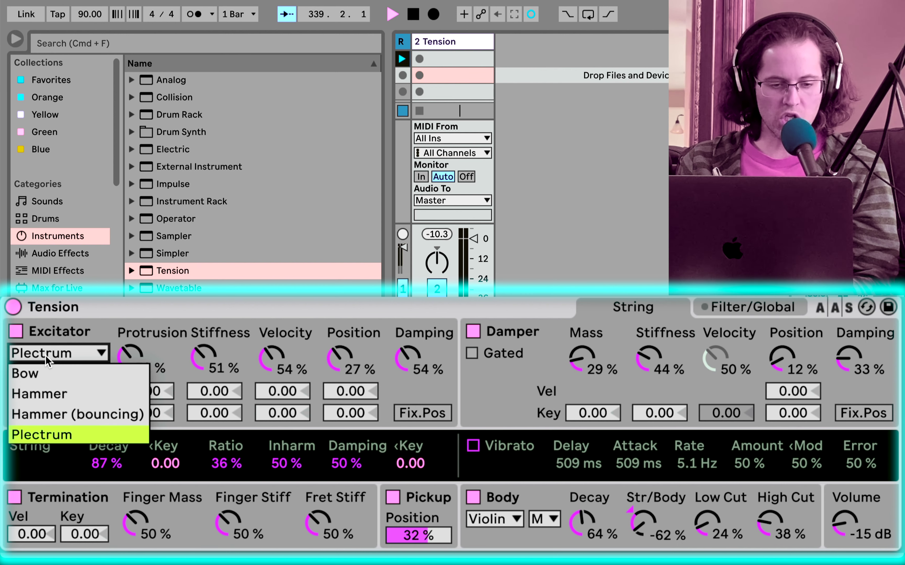
pyautogui.click(46, 393)
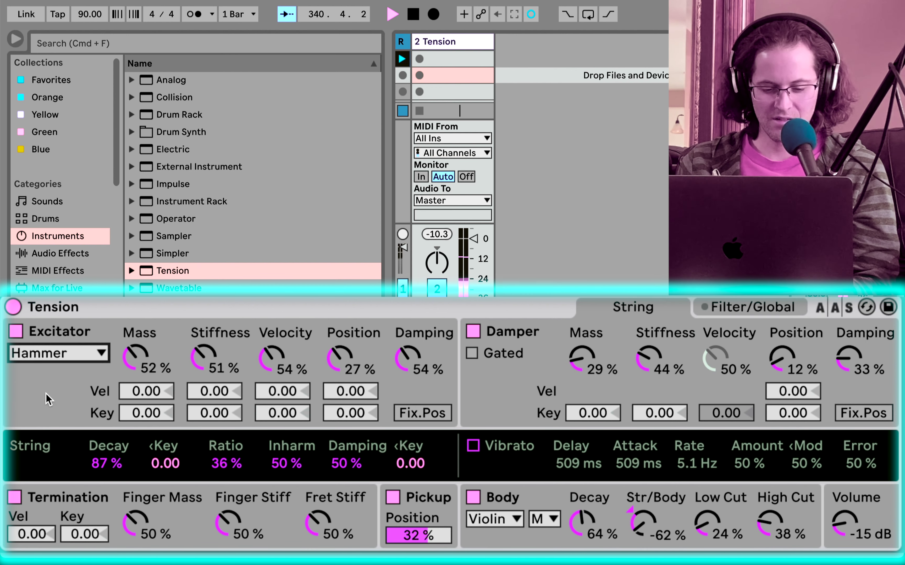
pyautogui.click(66, 356)
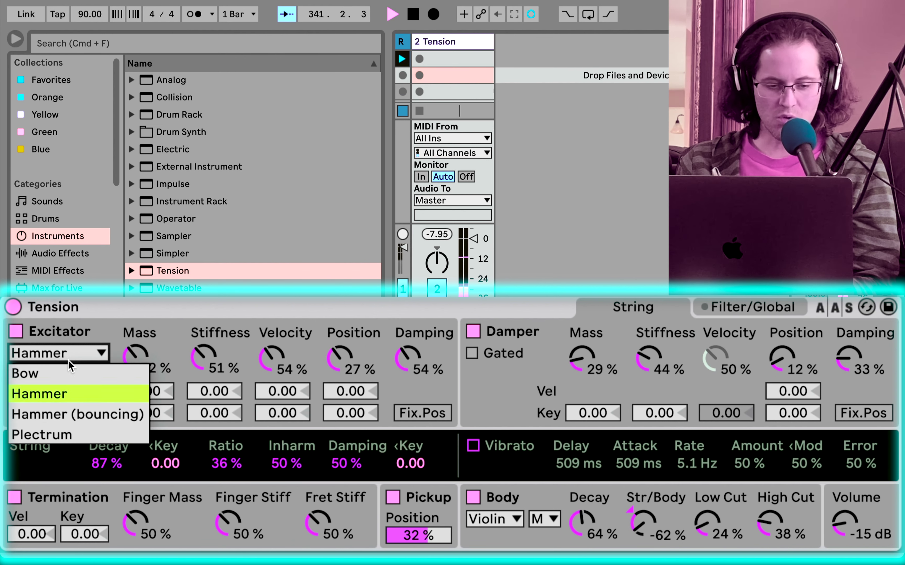
pyautogui.click(58, 433)
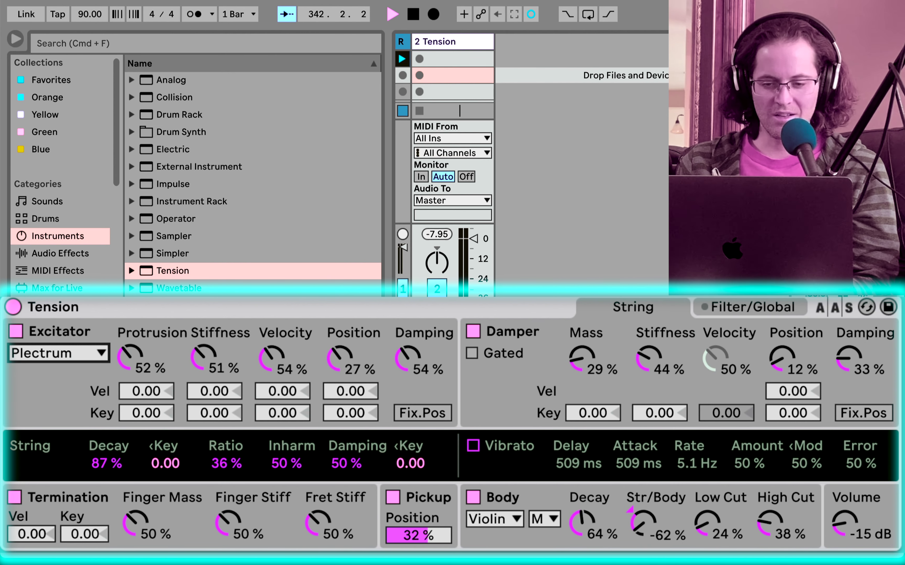
# Enable Tension's Filter Envelope with a Decay of 123 ms, and set the filter to 178 Hz with 44% resonance
pyautogui.click(723, 313)
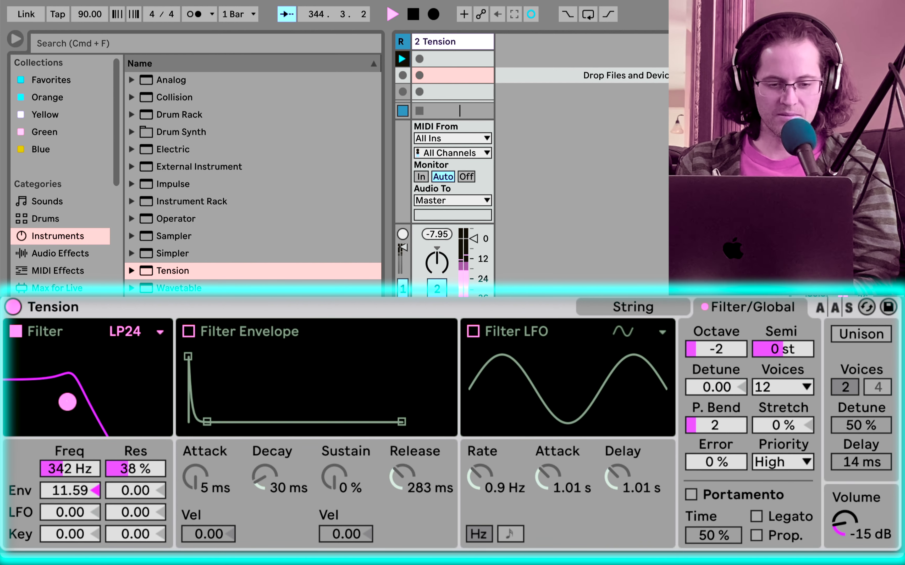
pyautogui.click(186, 335)
pyautogui.moveTo(208, 421); pyautogui.dragTo(222, 422)
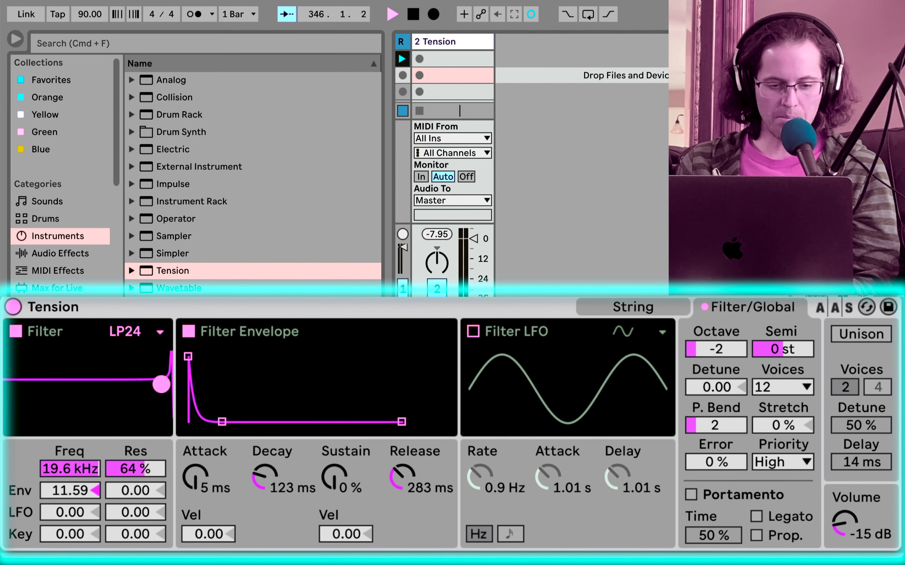
pyautogui.moveTo(52, 394); pyautogui.dragTo(52, 398)
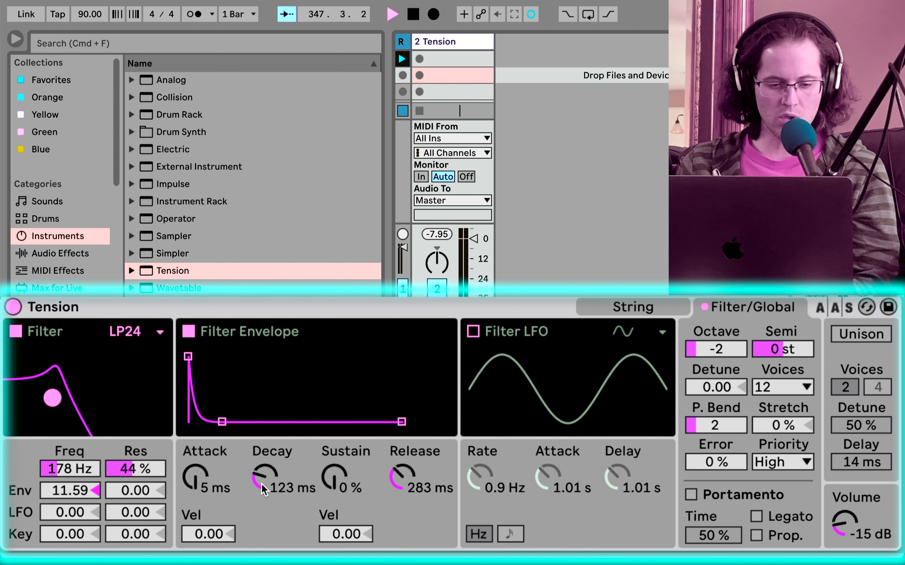
# Reset the filter frequency's envelope amount to 0.00, and toggle the Filter Envelope off and on
pyautogui.click(66, 483)
pyautogui.press('Delete')
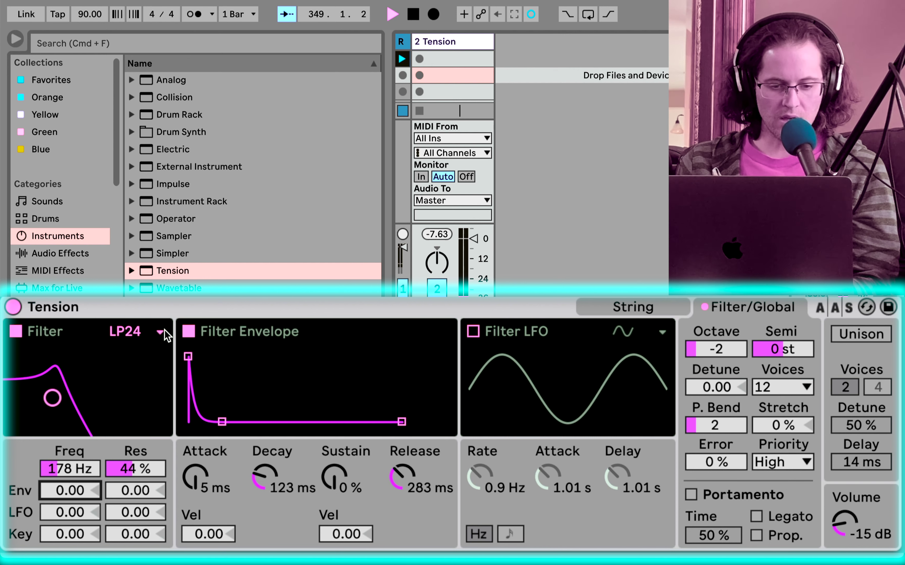
pyautogui.click(189, 331)
pyautogui.click(188, 332)
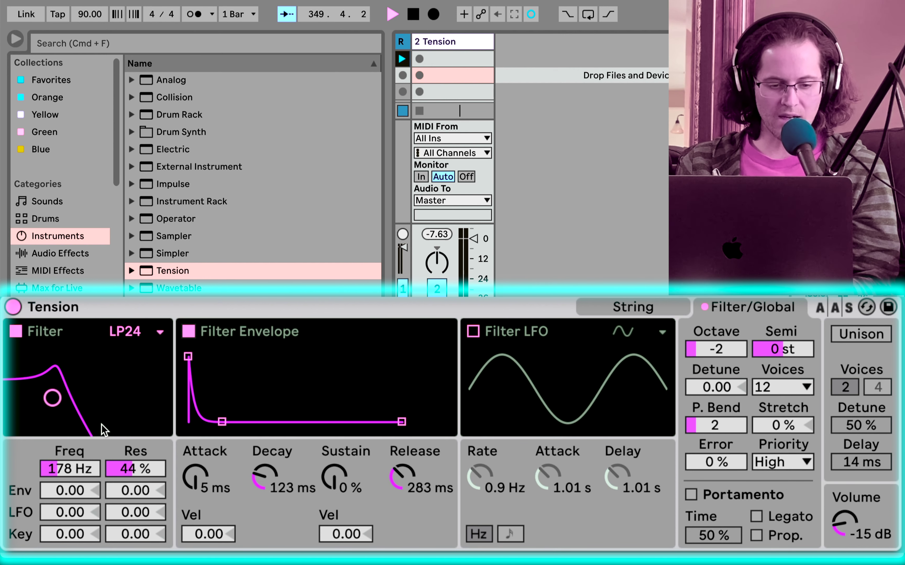
# Set the frequency envelope amount to 7.58, and adjust the filter to 213 Hz with 38% resonance
pyautogui.click(77, 493)
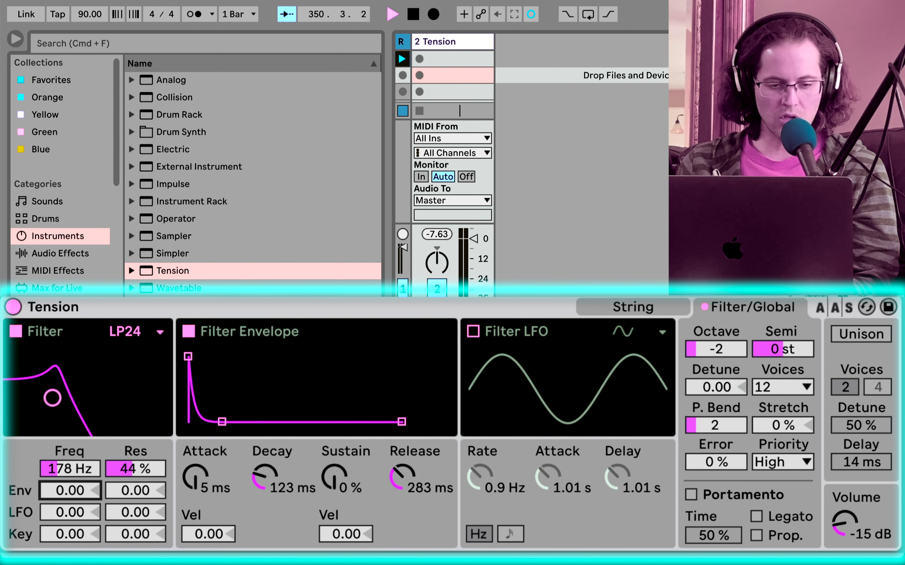
pyautogui.moveTo(76, 493); pyautogui.dragTo(76, 465)
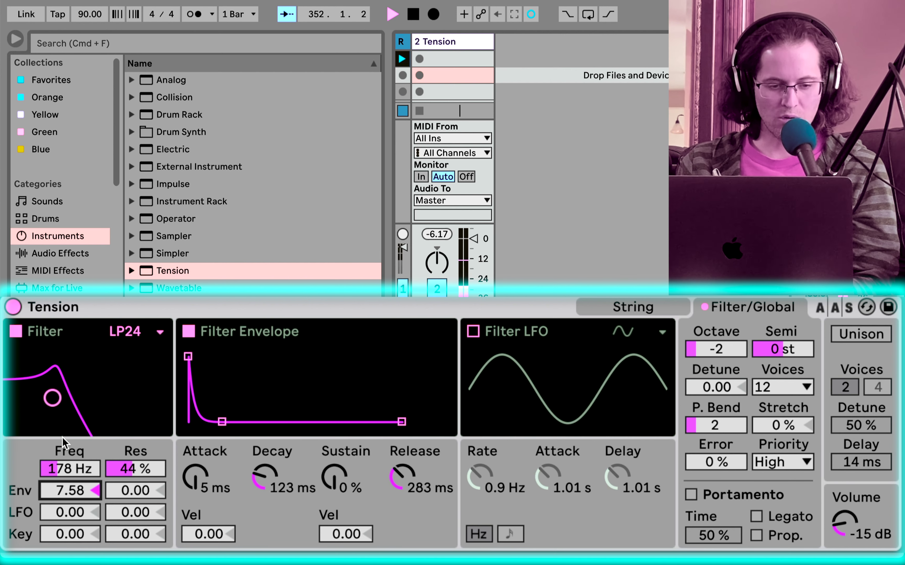
pyautogui.moveTo(53, 398)
pyautogui.mouseDown()
pyautogui.moveTo(58, 413)
pyautogui.moveTo(56, 402)
pyautogui.mouseUp()
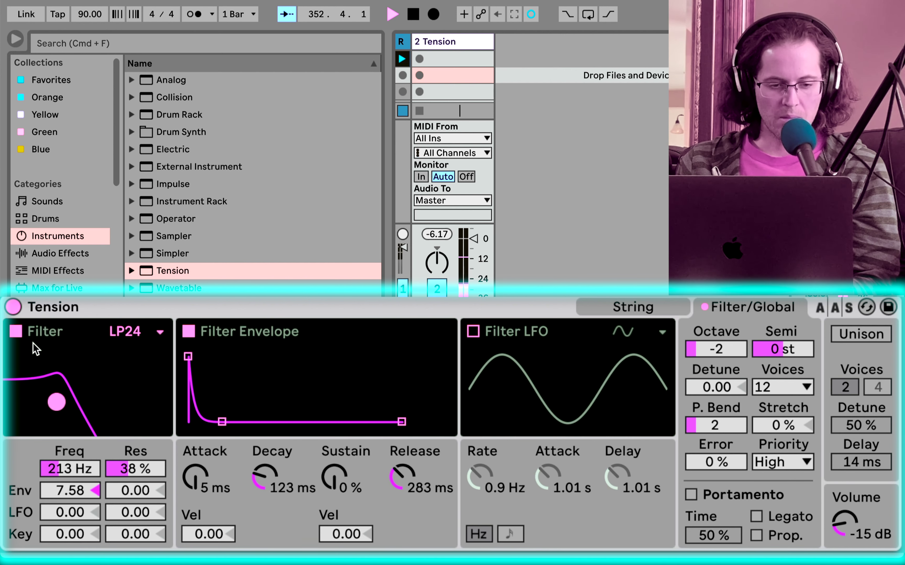
# Turn off Tension's filter and return to the String parameters
pyautogui.click(16, 331)
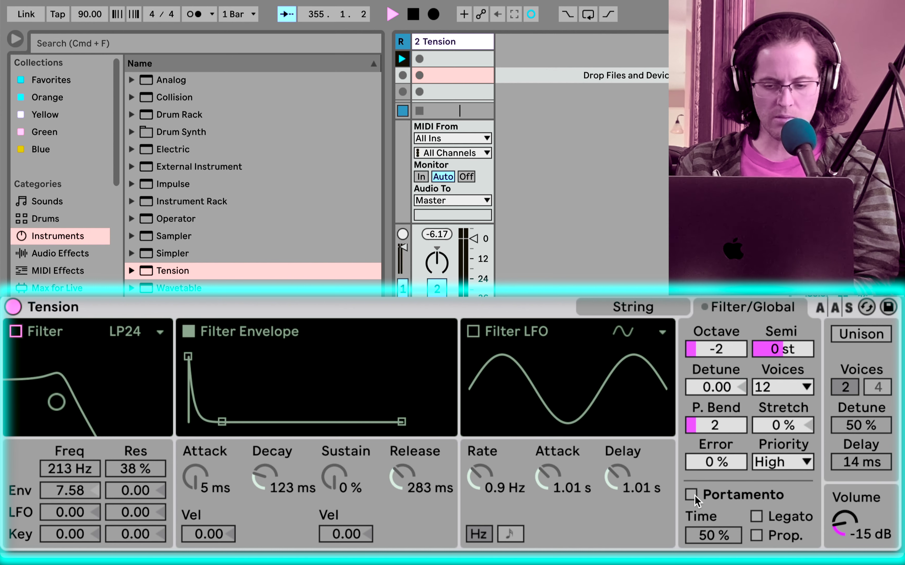
pyautogui.click(637, 305)
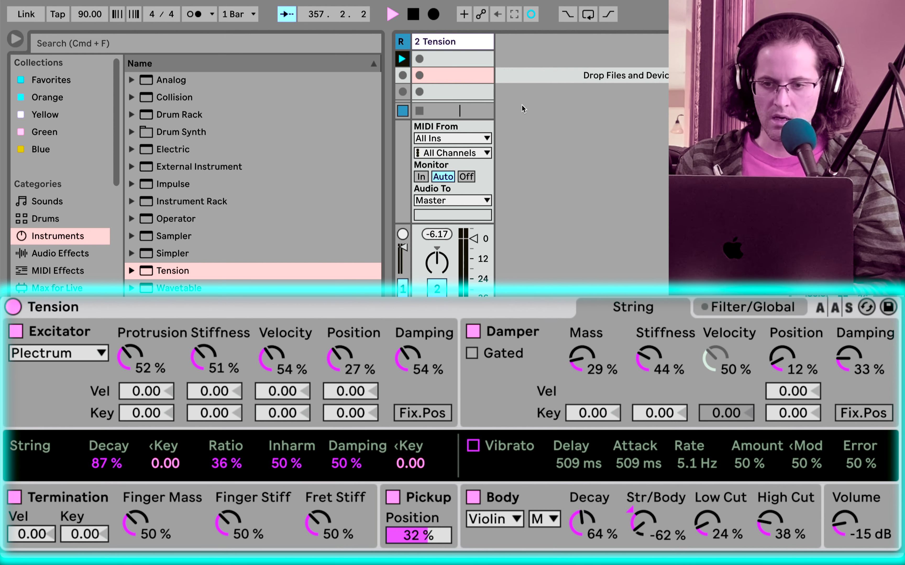
# Insert a new audio track and set its audio input to 2-Tension
pyautogui.rightClick(521, 60)
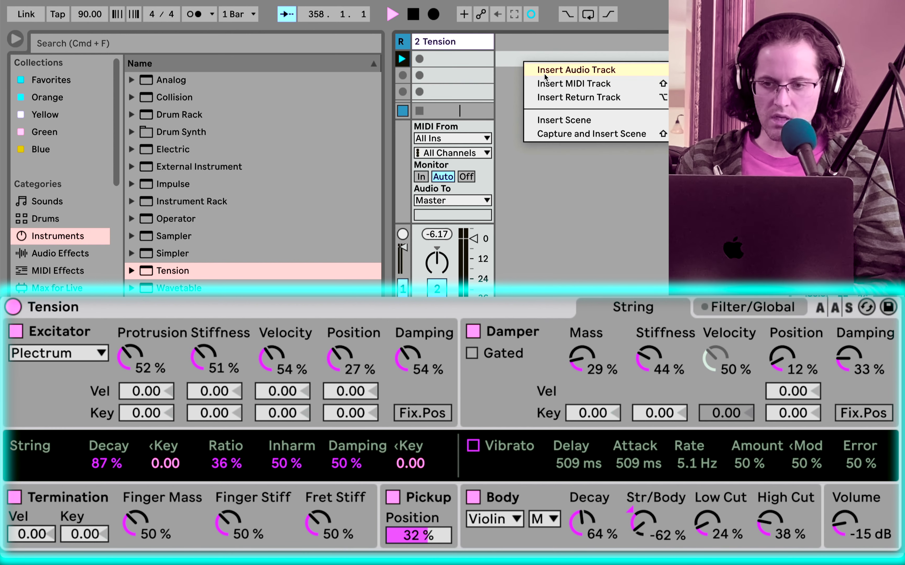
pyautogui.click(544, 71)
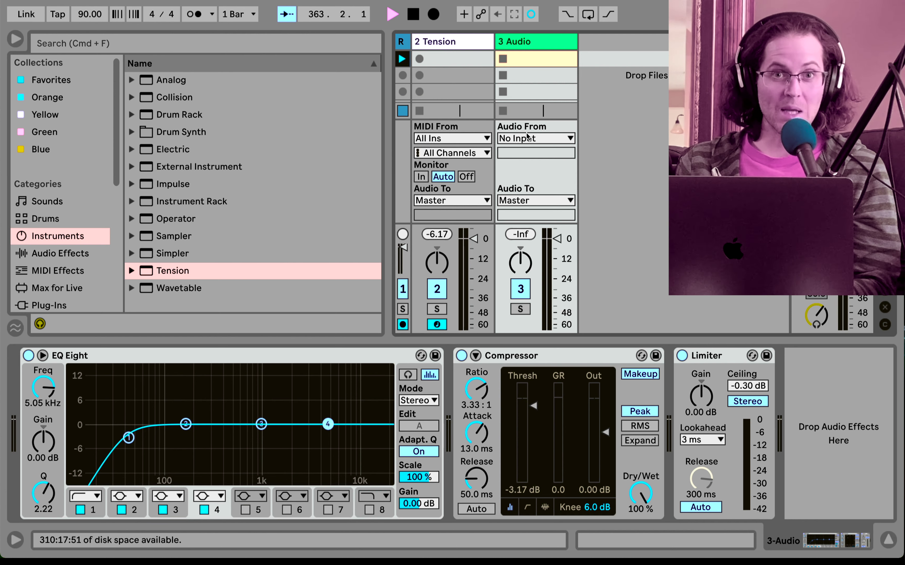
pyautogui.click(527, 137)
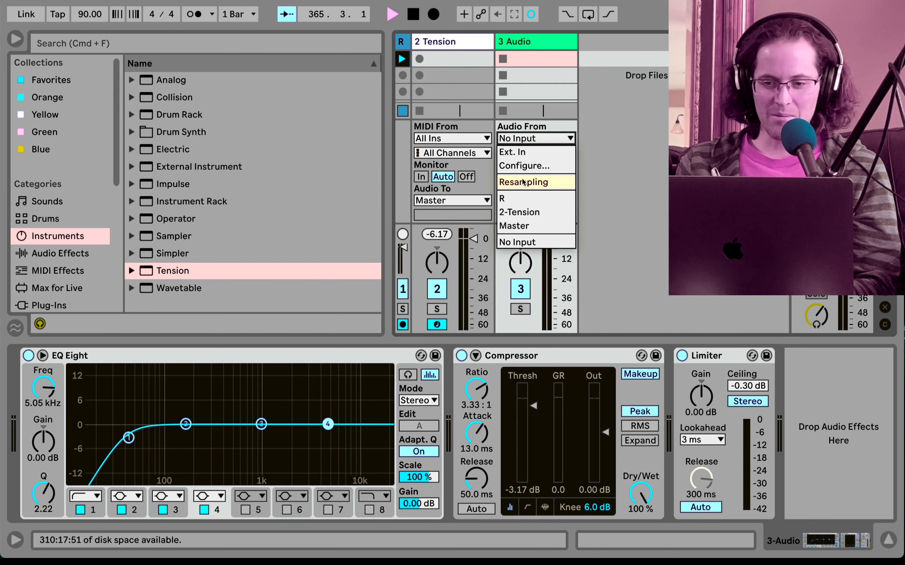
pyautogui.click(518, 212)
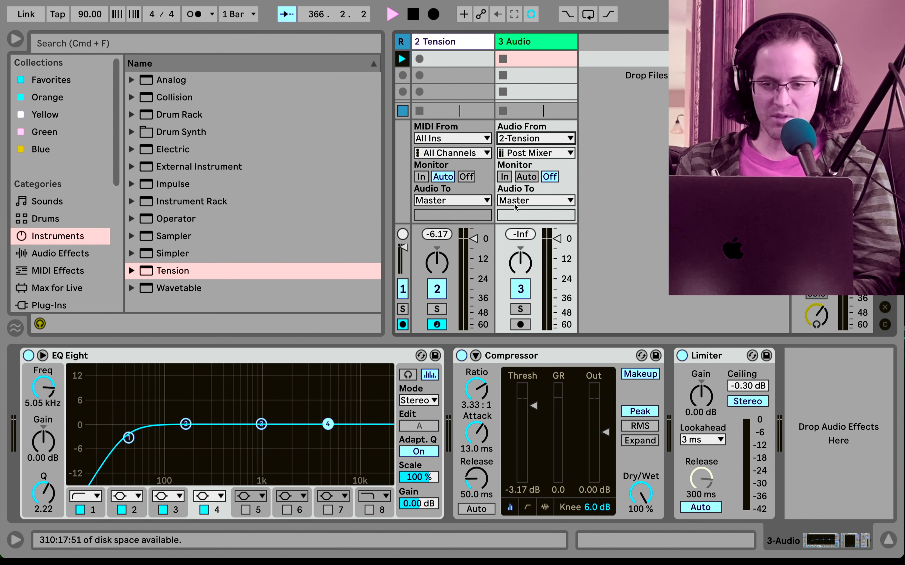
# Keep 2-Tension as the audio track's input, and arm the track for recording
pyautogui.click(518, 141)
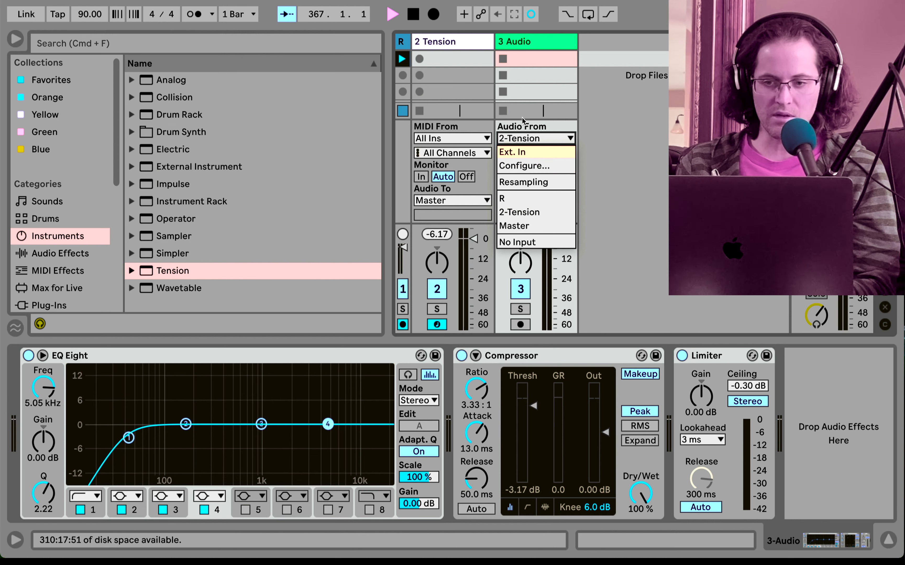
pyautogui.click(549, 45)
pyautogui.click(520, 325)
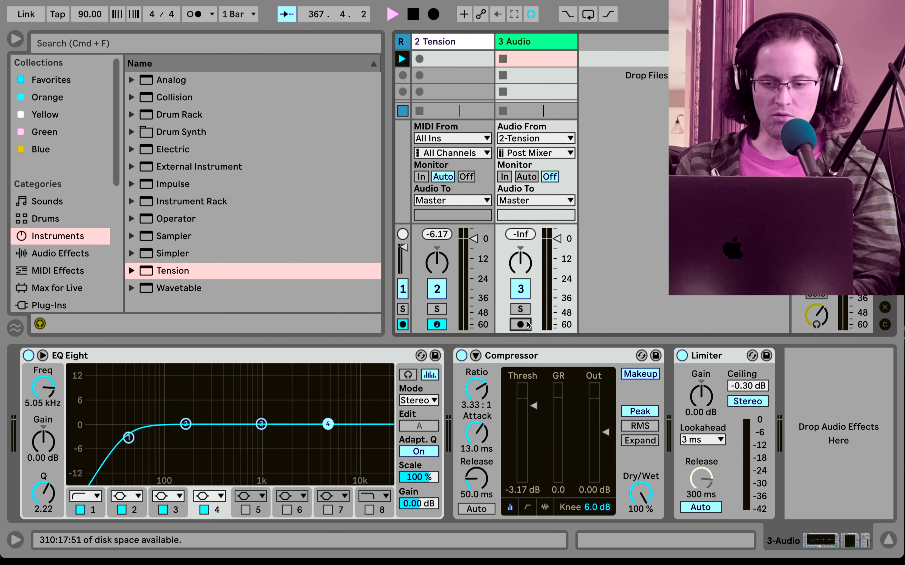
# Record the Tension output into the audio track's second clip slot, and disarm both the Tension and audio tracks
pyautogui.click(503, 75)
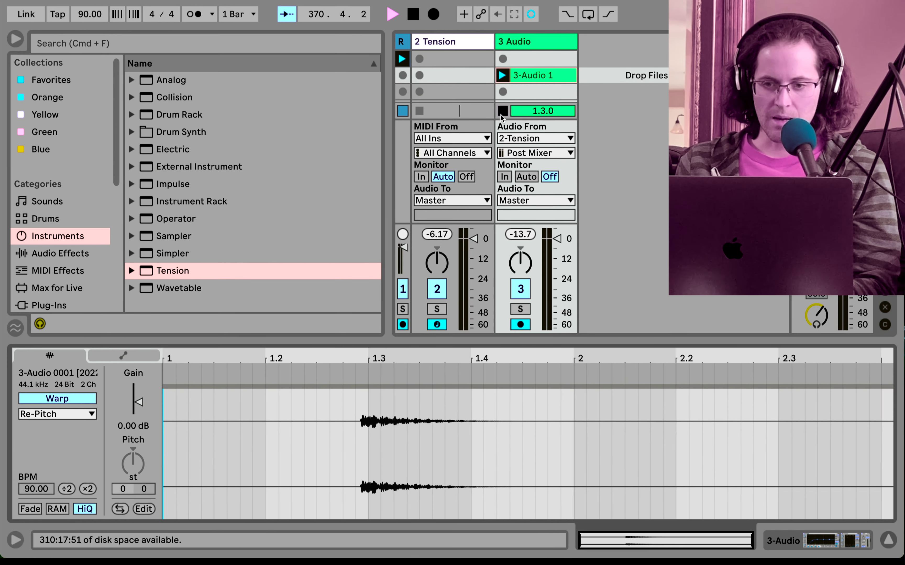
pyautogui.click(437, 325)
pyautogui.click(521, 324)
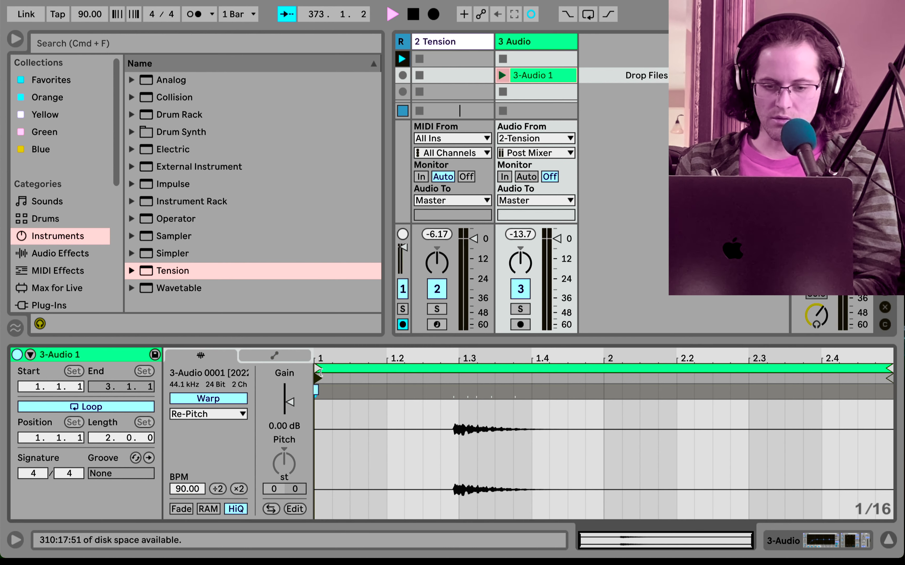
# Trim the recorded clip around the note by setting its start to 1.2.4 and end to 1.4.1, and audition it
pyautogui.moveTo(320, 372); pyautogui.dragTo(454, 372)
pyautogui.scroll(5, 453, 358)
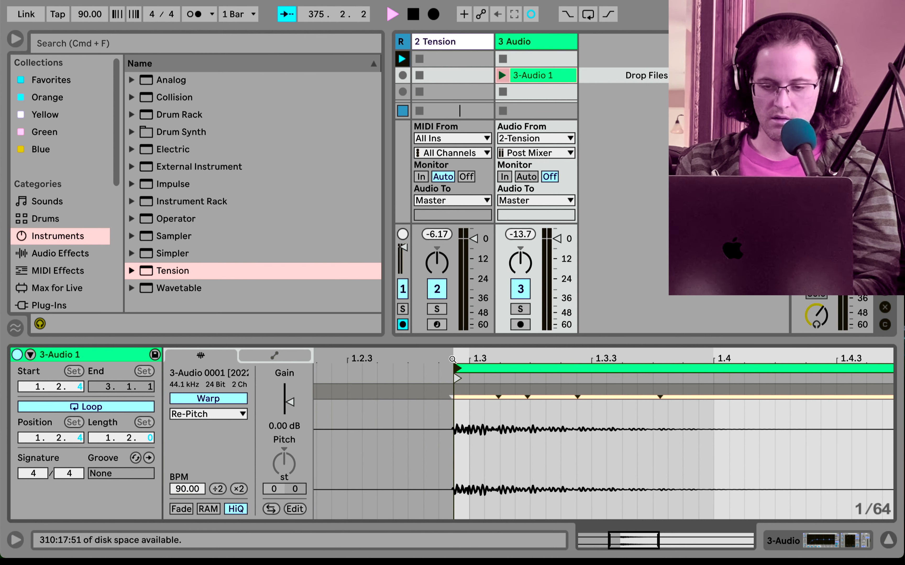
pyautogui.scroll(4, 452, 361)
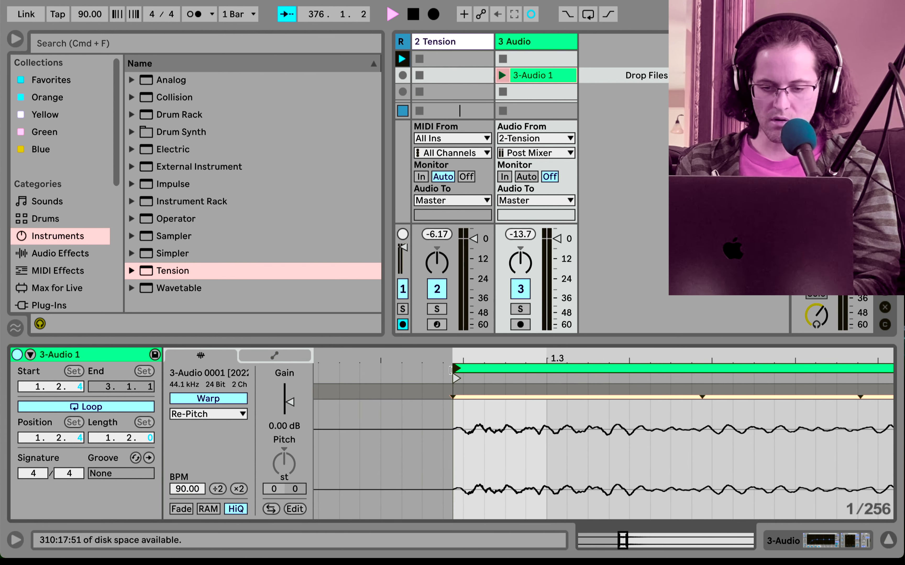
pyautogui.scroll(-6, 451, 371)
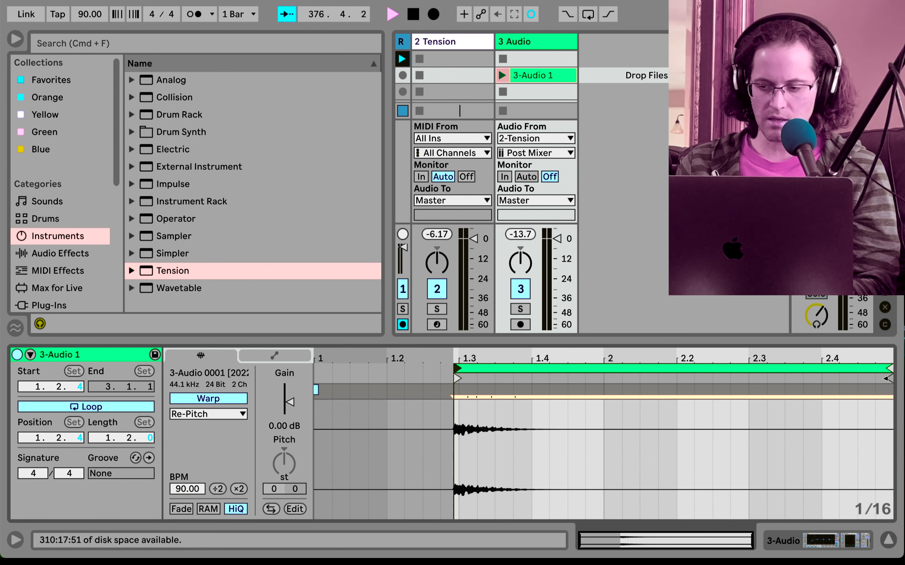
pyautogui.moveTo(888, 377)
pyautogui.mouseDown()
pyautogui.moveTo(509, 382)
pyautogui.moveTo(531, 390)
pyautogui.mouseUp()
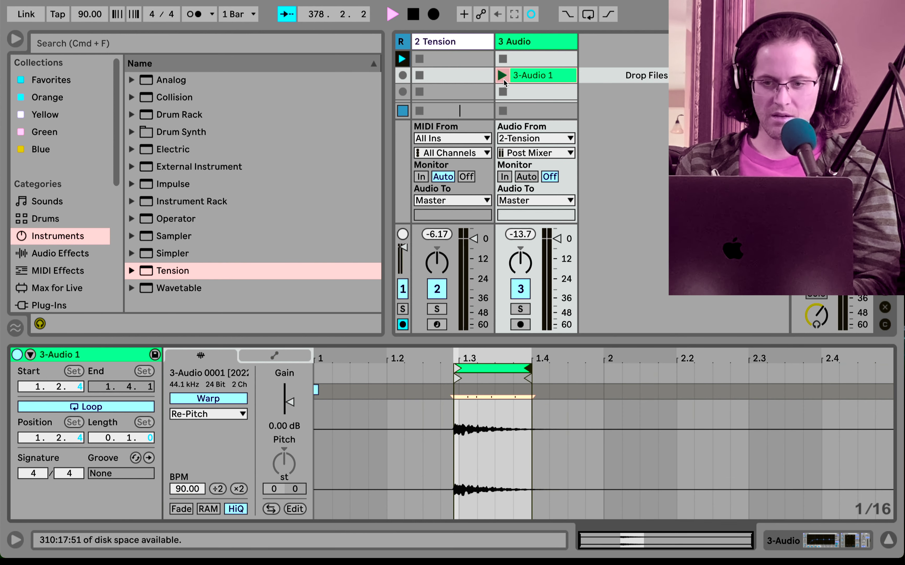
pyautogui.click(485, 397)
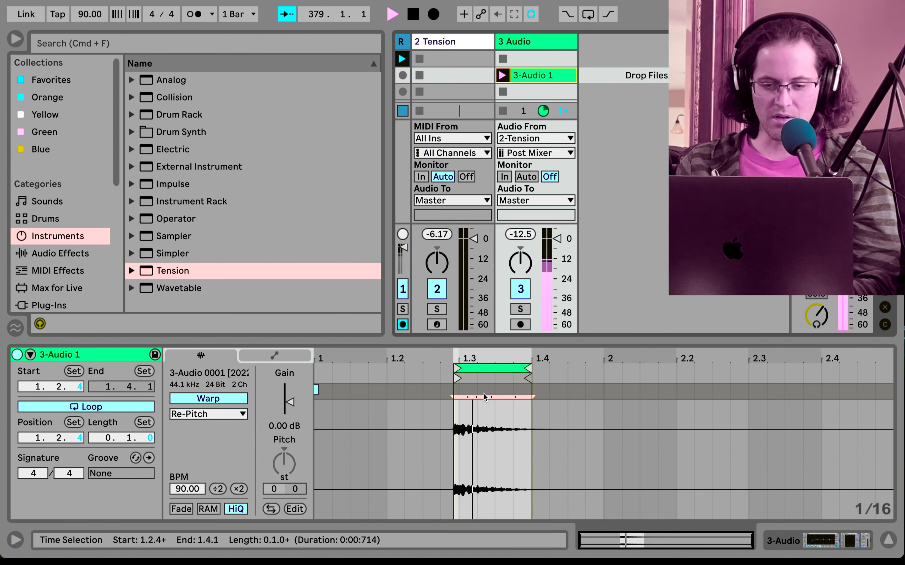
pyautogui.click(503, 112)
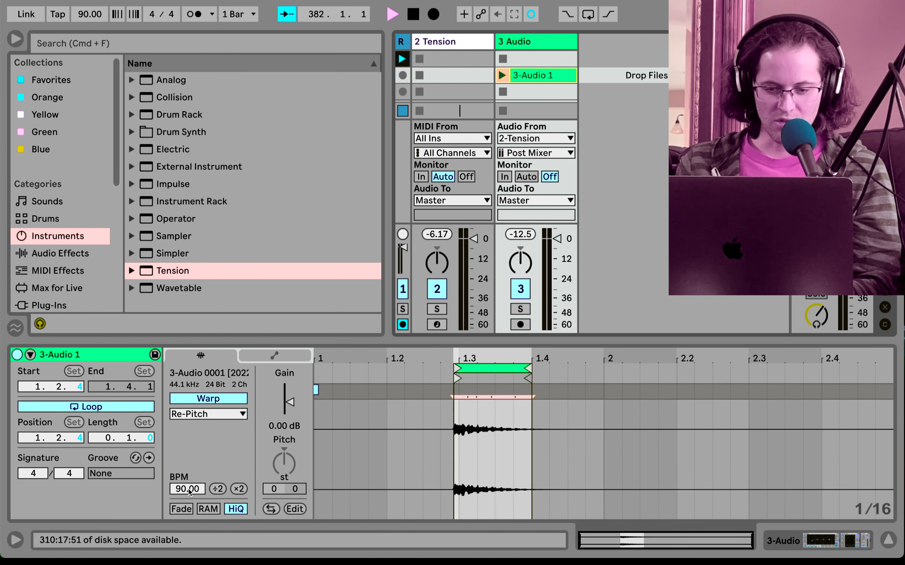
# Double the recorded clip's BPM repeatedly up to 720, and play back the slowed-down result
pyautogui.click(237, 489)
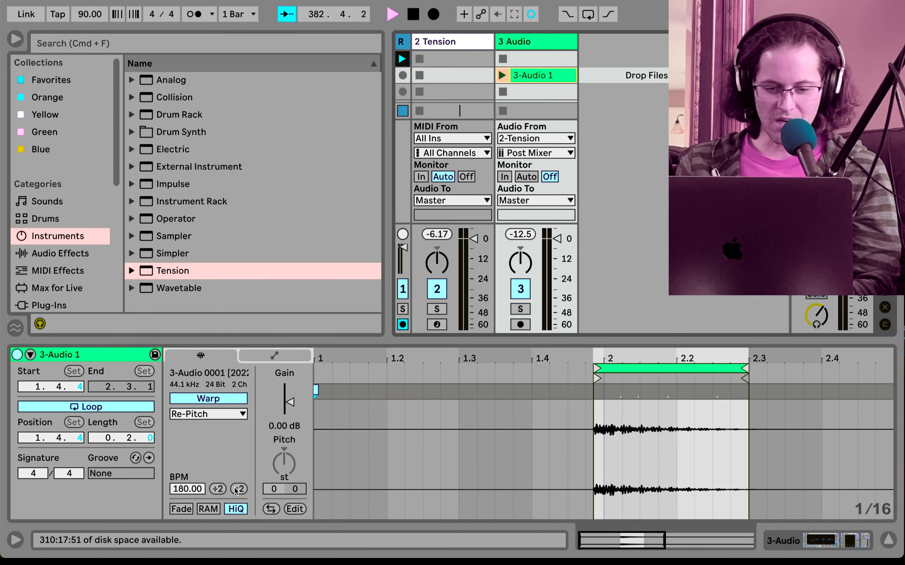
pyautogui.click(238, 489)
pyautogui.click(238, 490)
pyautogui.click(237, 490)
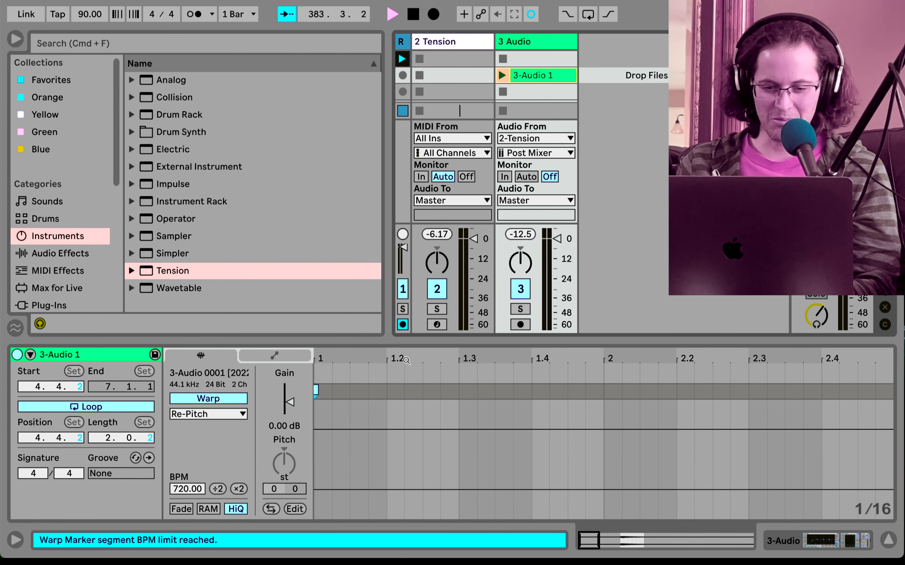
pyautogui.moveTo(406, 360); pyautogui.dragTo(326, 360)
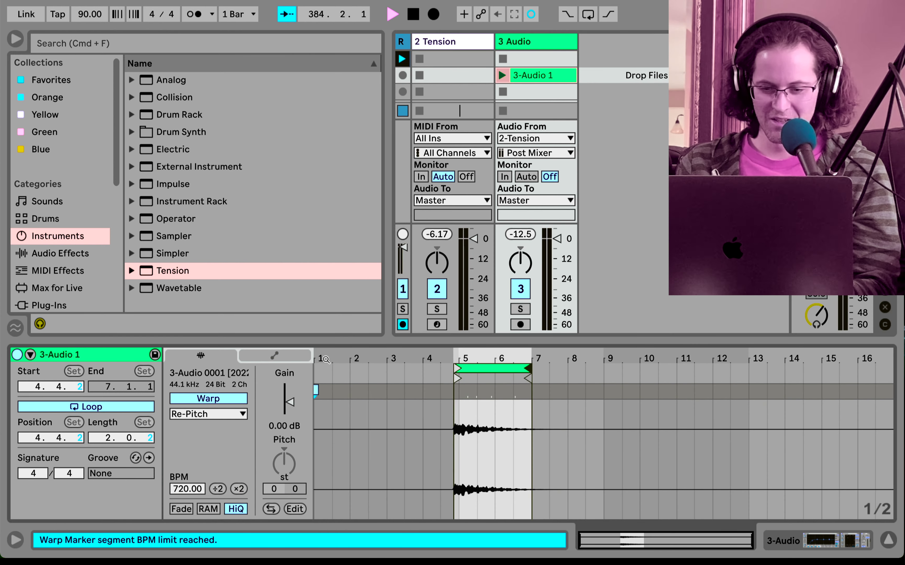
pyautogui.click(508, 76)
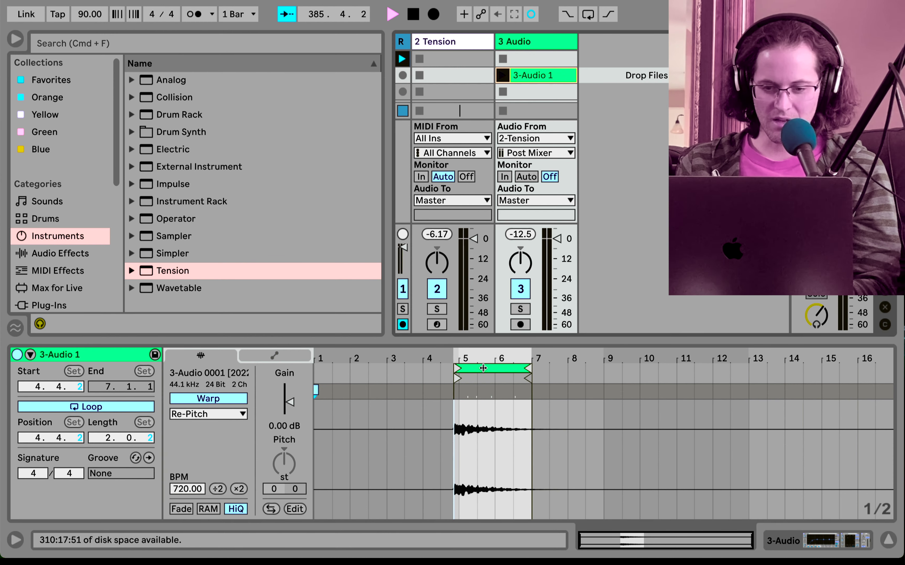
pyautogui.scroll(5, 545, 358)
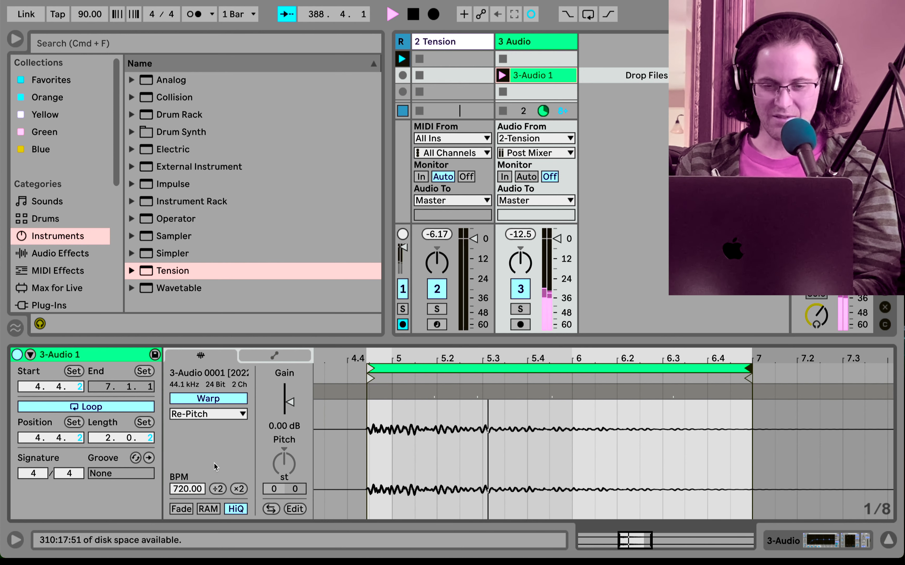
pyautogui.click(502, 94)
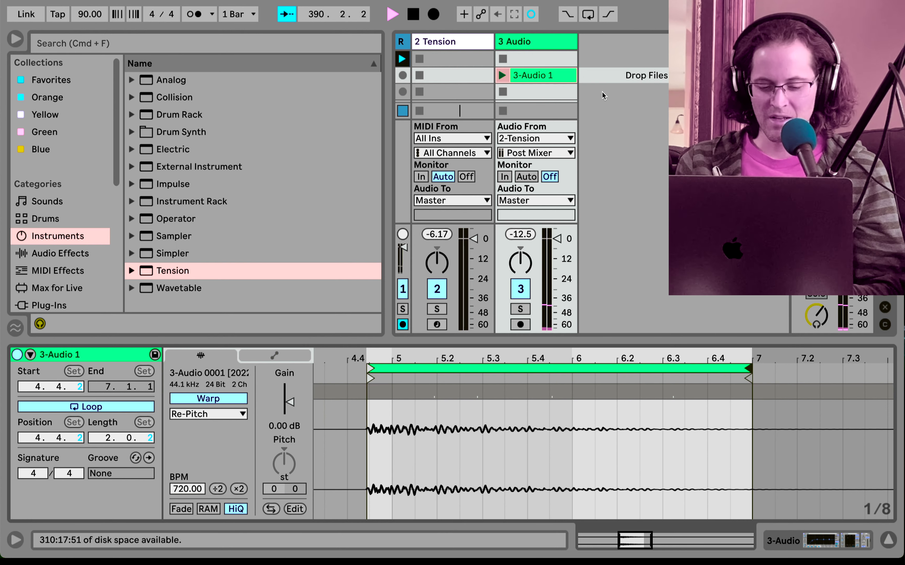
# Insert a new MIDI track and load Sampler on it with the recorded Tension clip as its sample
pyautogui.press('super+shift+t')
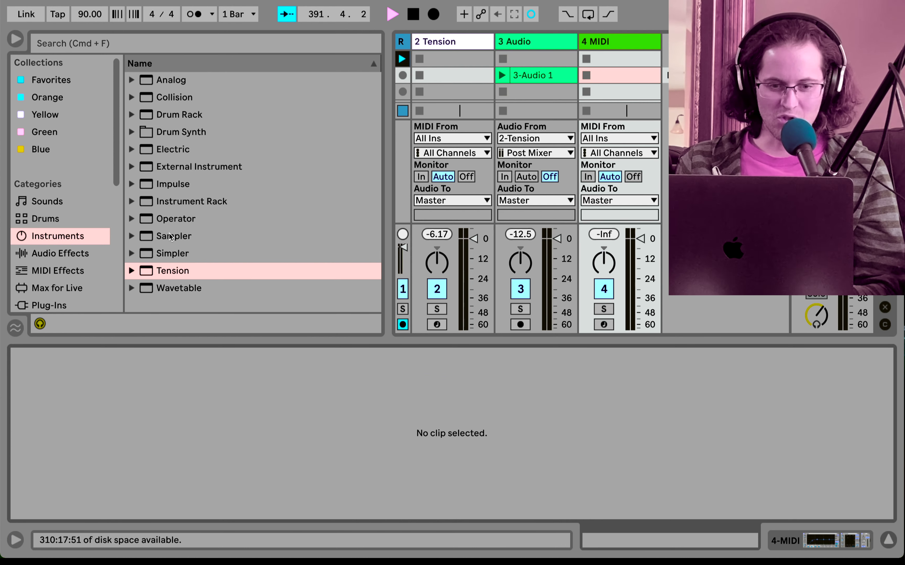
pyautogui.moveTo(170, 237); pyautogui.dragTo(430, 397)
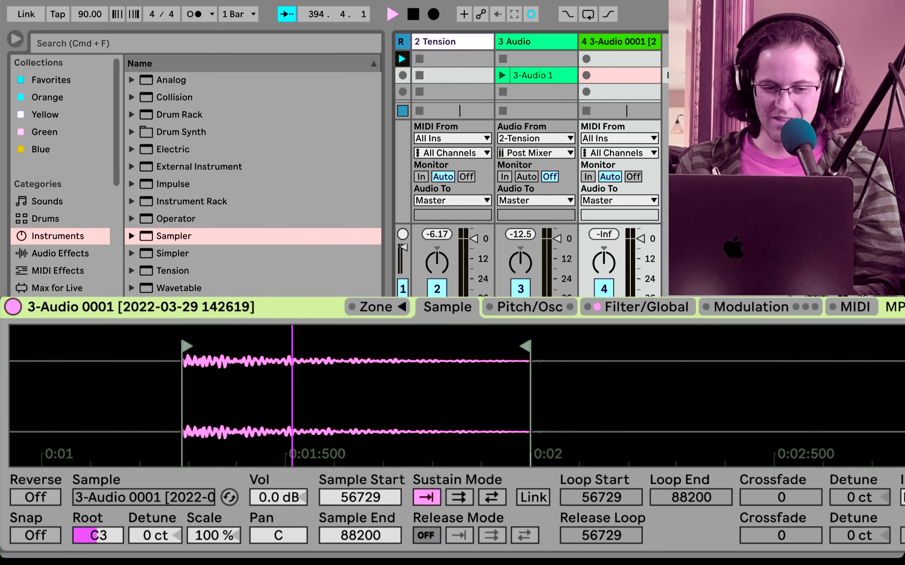
pyautogui.moveTo(354, 359); pyautogui.dragTo(355, 359)
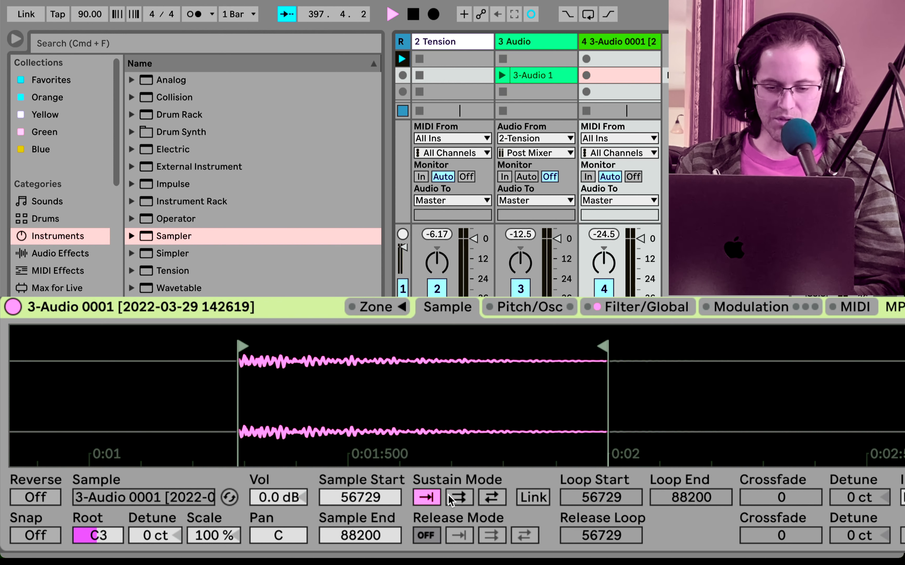
# Enable forward looping for the sample's sustain, with the loop start at 59958 and loop end at 73403
pyautogui.click(457, 498)
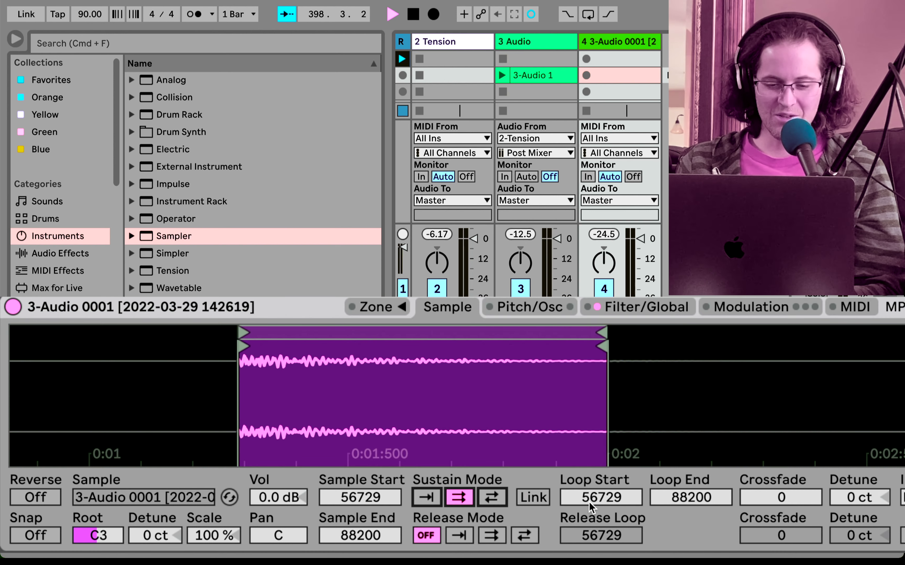
pyautogui.moveTo(590, 507); pyautogui.dragTo(590, 493)
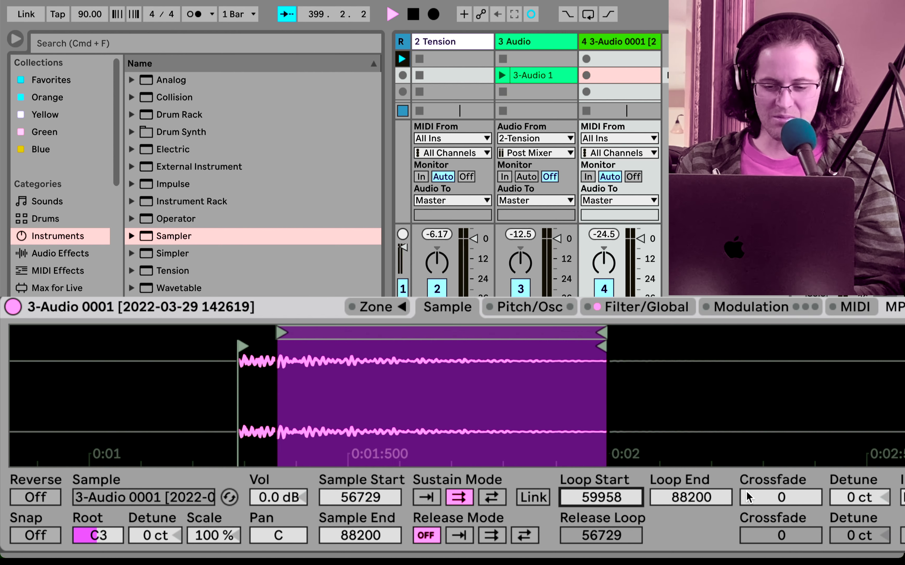
pyautogui.moveTo(706, 495); pyautogui.dragTo(706, 502)
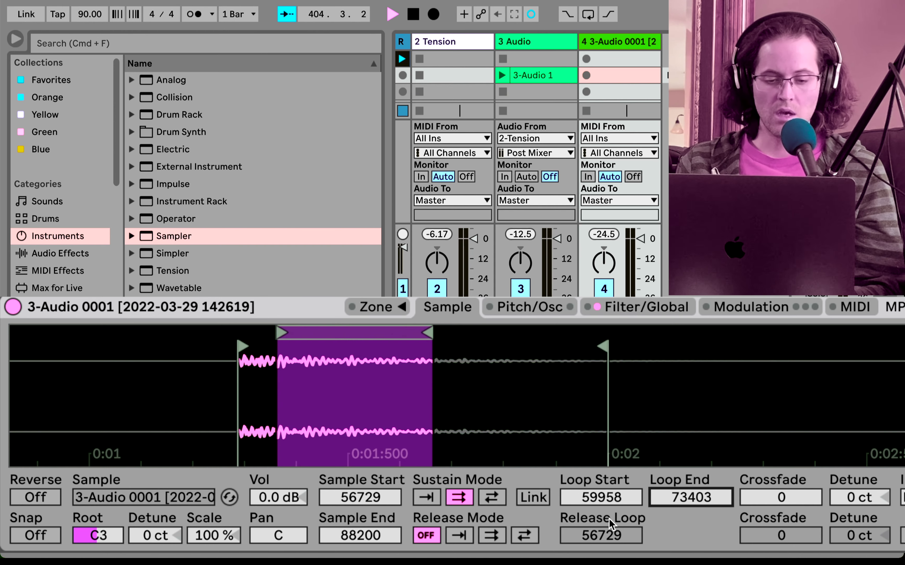
# Set the sustain loop's crossfade to 3036, and shift the loop region to run from 65306 to 78751
pyautogui.moveTo(359, 396); pyautogui.dragTo(396, 396)
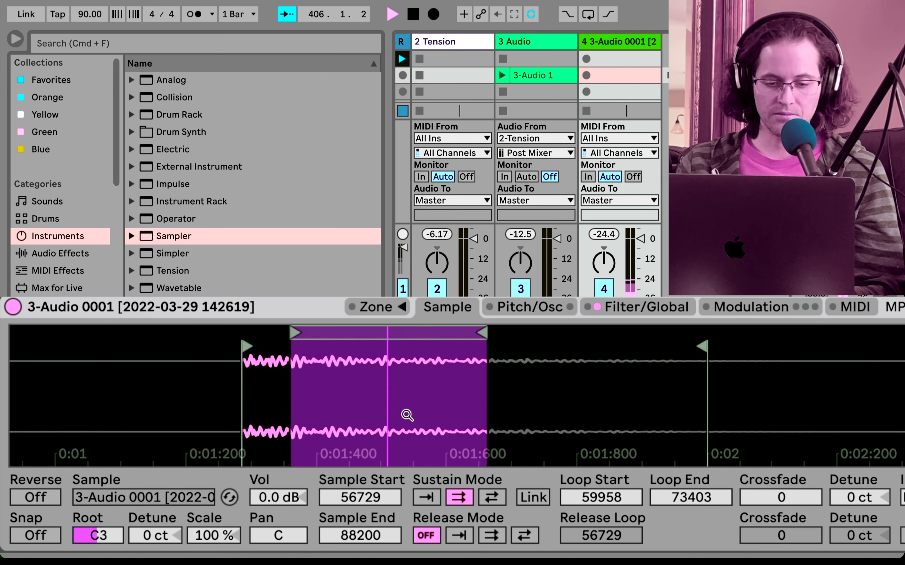
pyautogui.moveTo(781, 497); pyautogui.dragTo(781, 437)
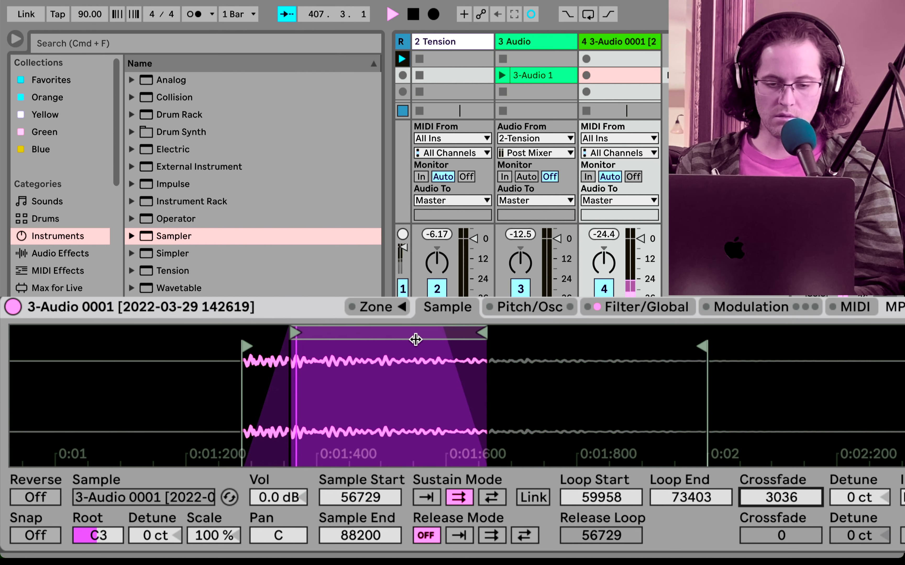
pyautogui.moveTo(415, 339); pyautogui.dragTo(491, 339)
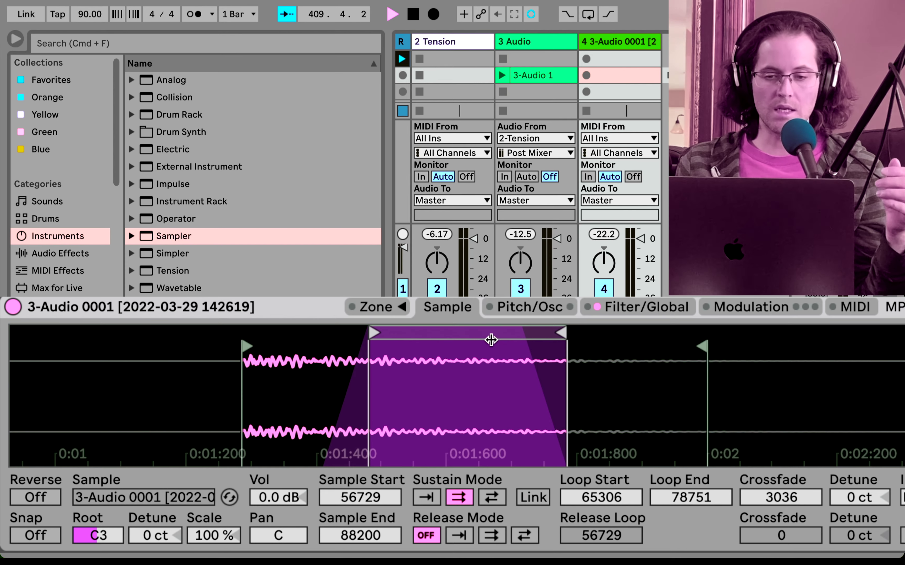
# Return to the Tension track, load Simpler on a new track, and switch Simpler to Slice mode
pyautogui.click(448, 43)
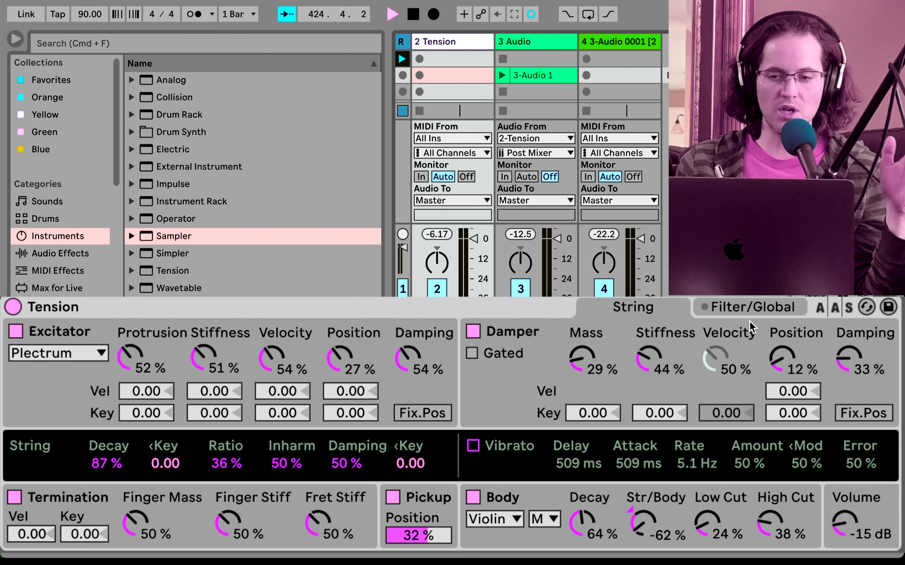
pyautogui.click(178, 250)
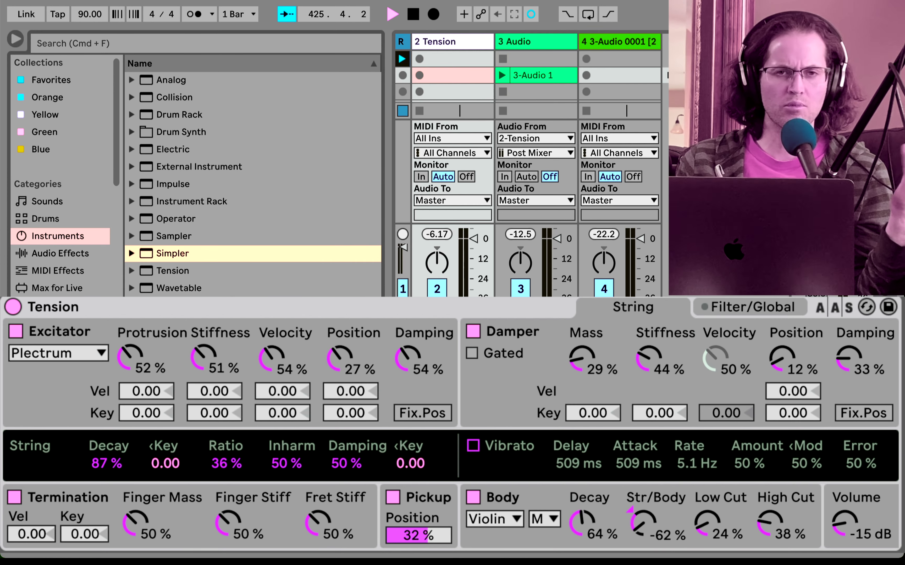
pyautogui.press('Return')
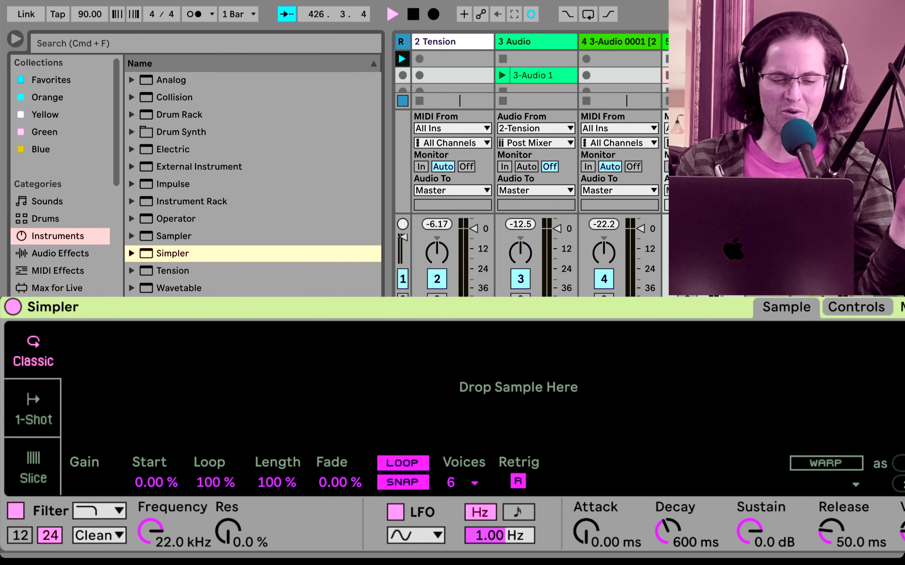
pyautogui.click(35, 465)
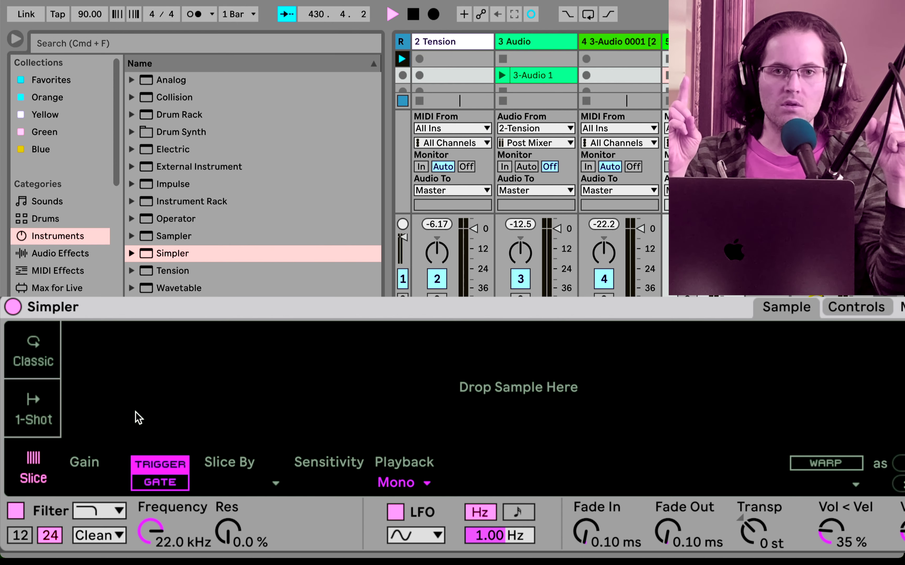
# Expand the R resampling track, stop its running clip, and stop the song's playback
pyautogui.click(406, 41)
pyautogui.click(402, 101)
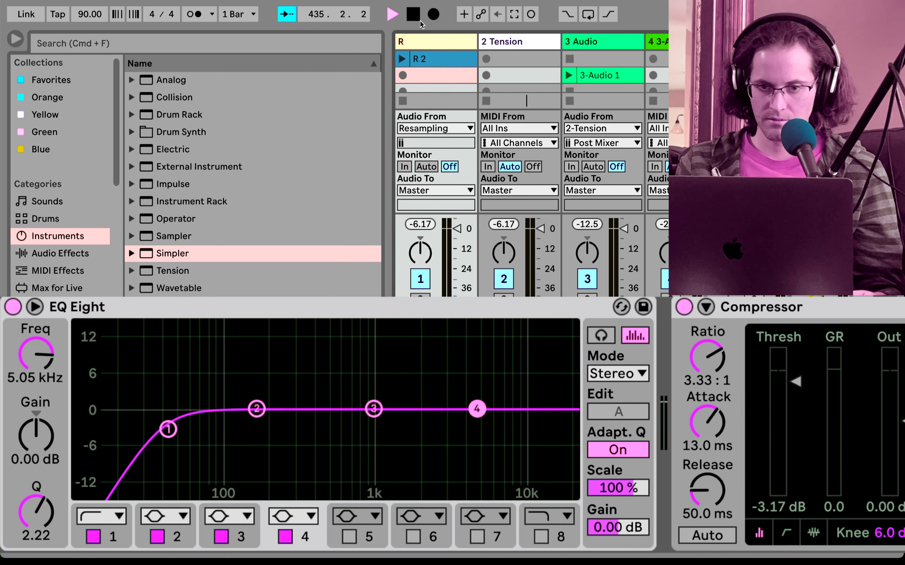
pyautogui.click(413, 15)
# Switch to GarageBand and stop the ongoing recording on Audio 1
pyautogui.moveTo(1, 293)
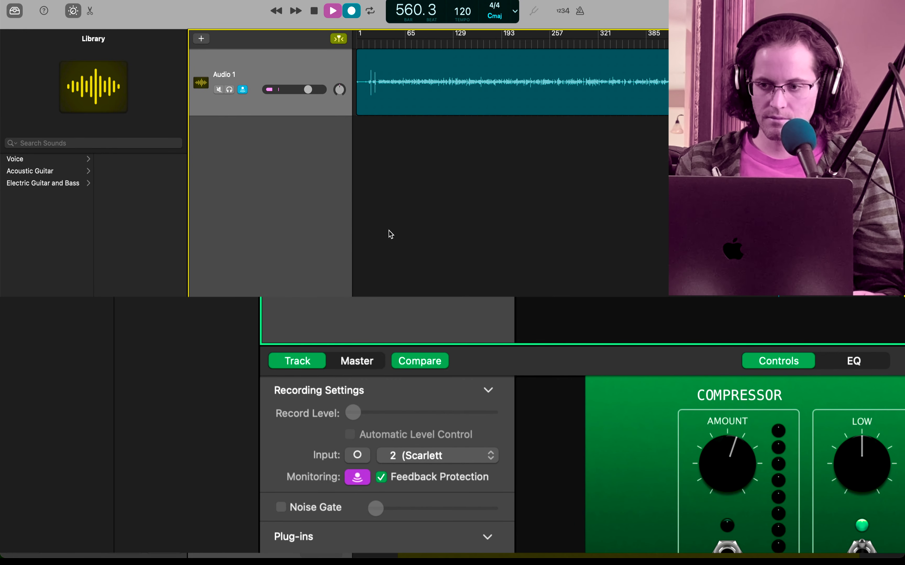
pyautogui.click(314, 11)
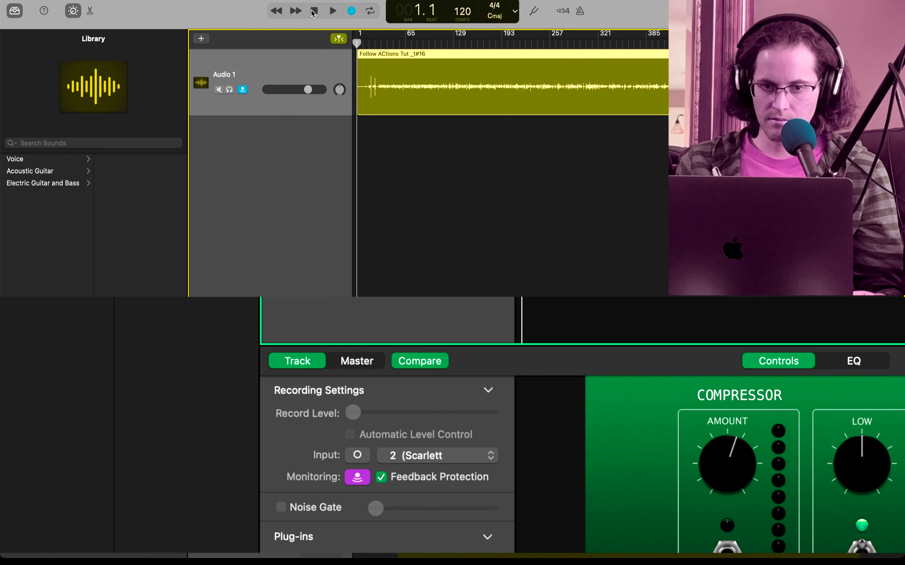